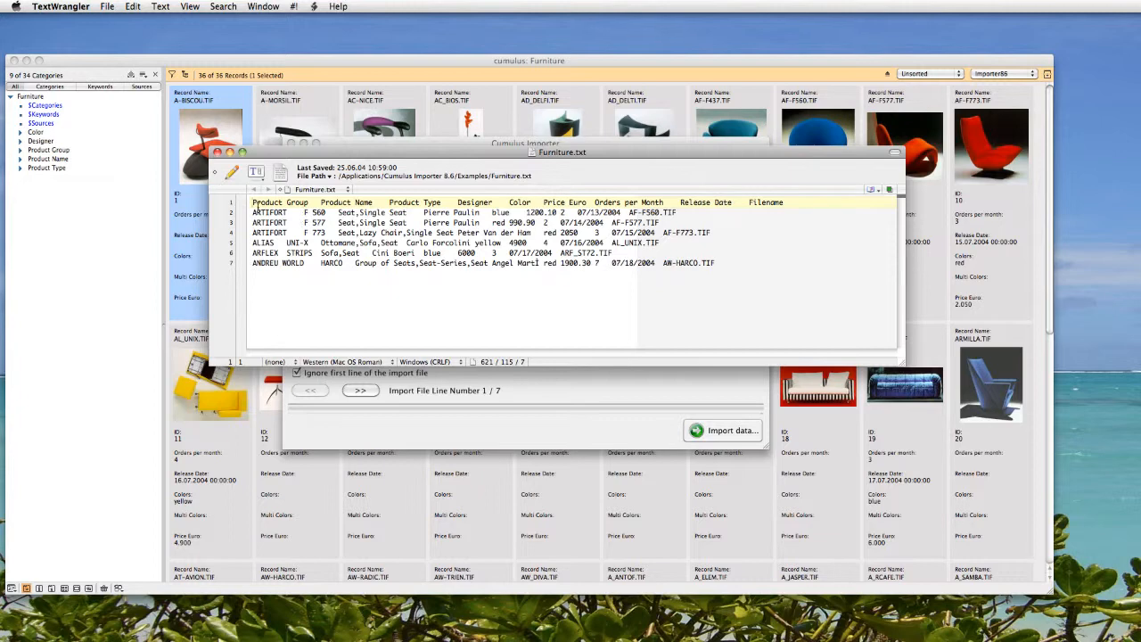
Examine the header line and last record of Furniture.txt, then close the text file and return to the Cumulus Importer window
left_click_drag(251, 202, 795, 203)
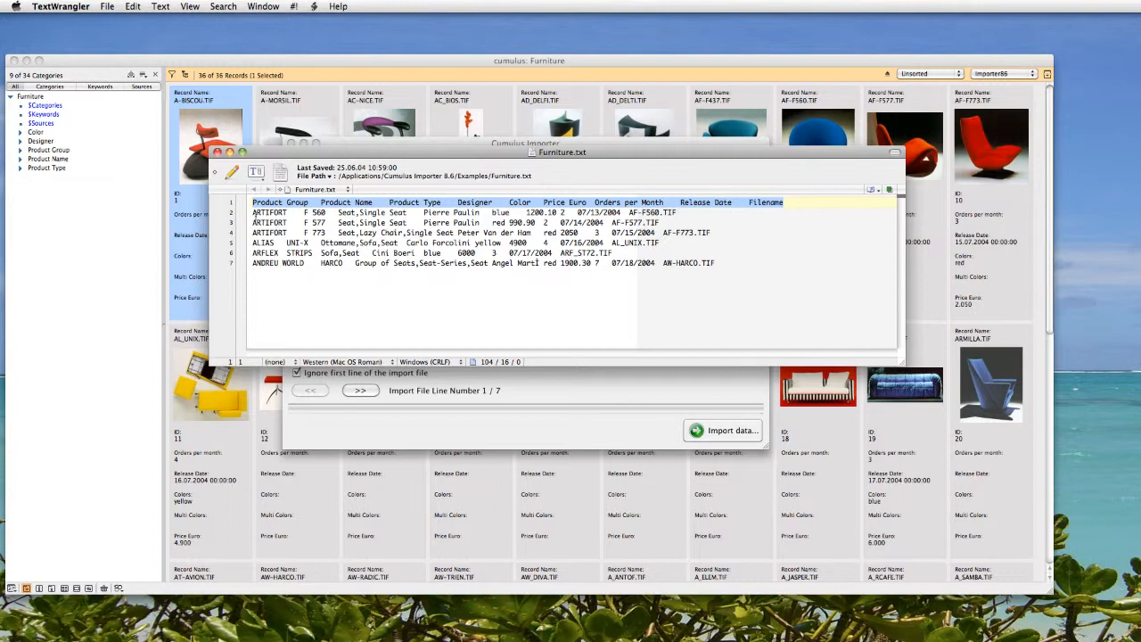
left_click_drag(253, 263, 731, 267)
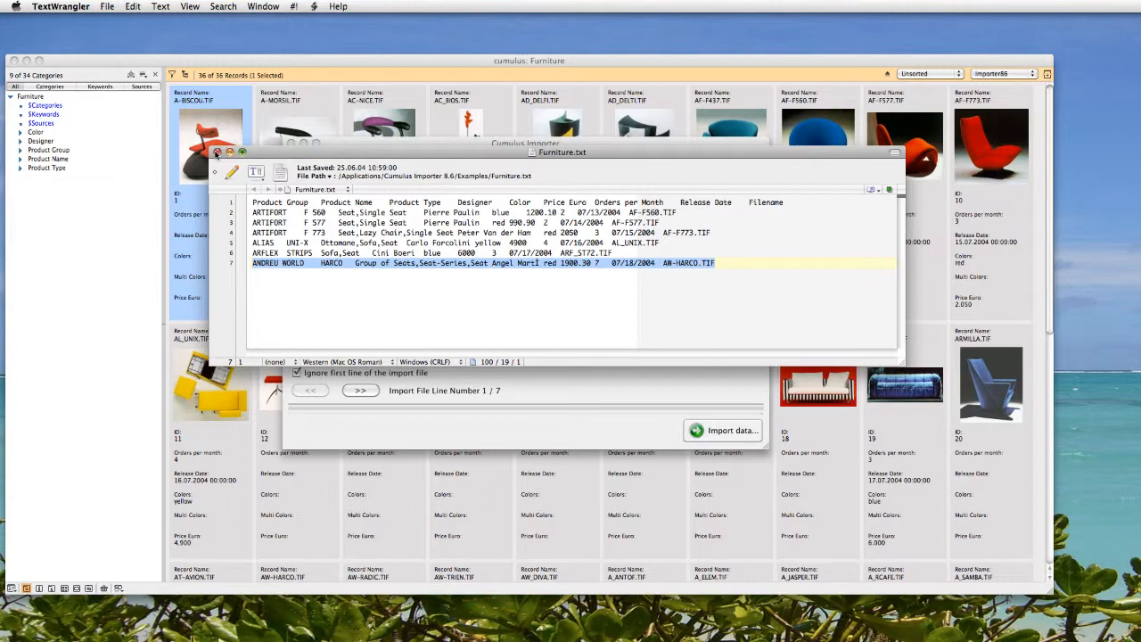
left_click(217, 153)
left_click(437, 151)
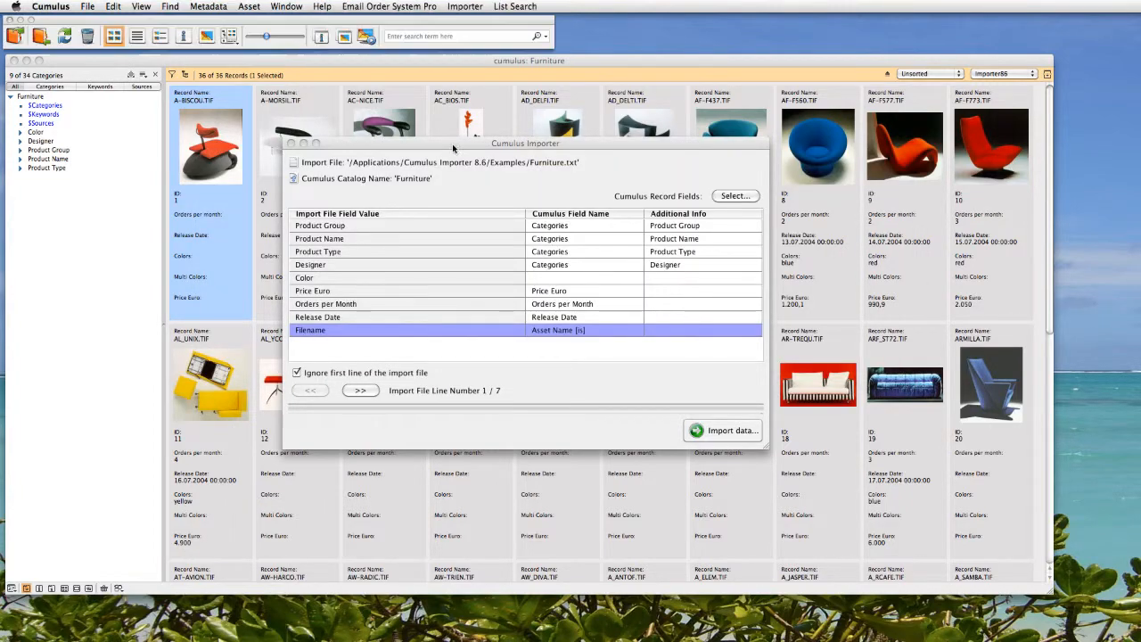
left_click_drag(445, 153, 406, 144)
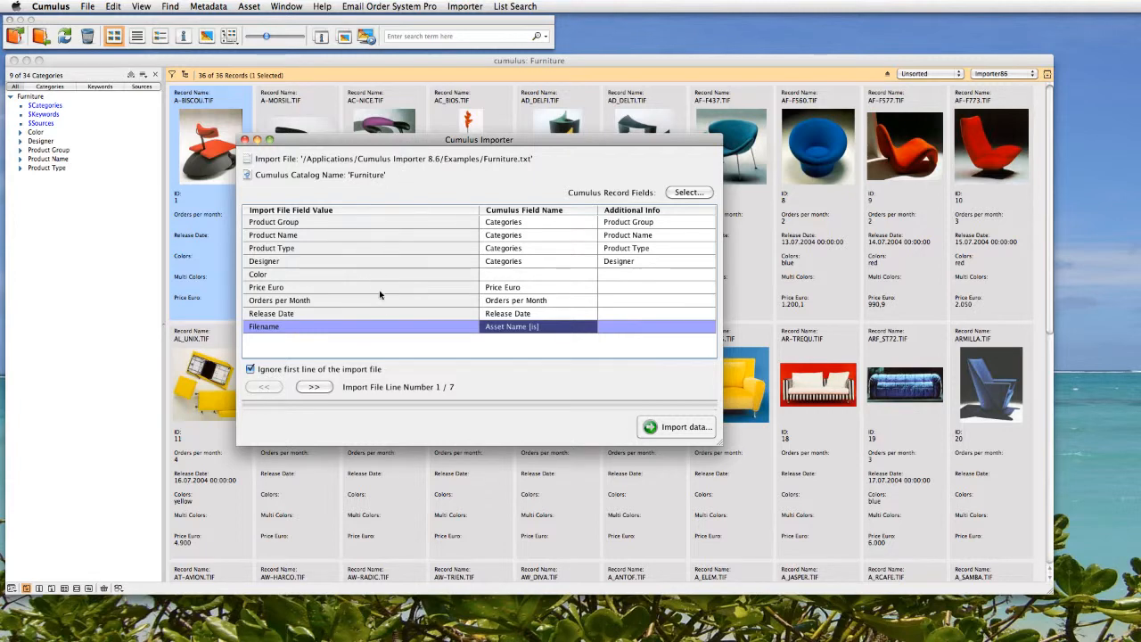
Review how the import fields from Product Group through Orders per Month are assigned to Cumulus fields
left_click(380, 225)
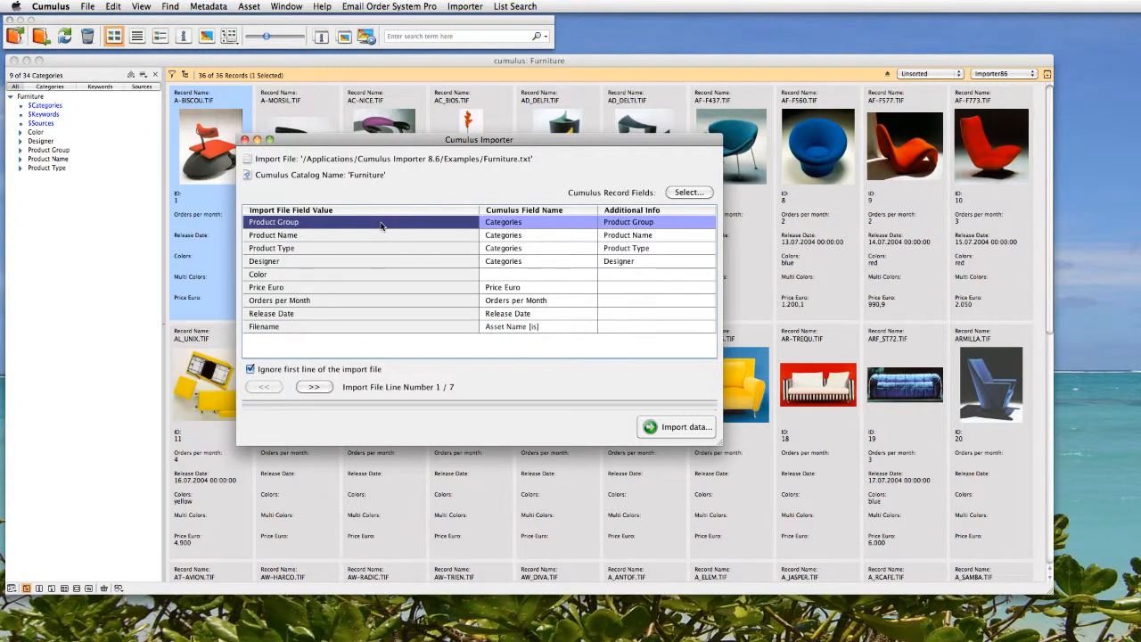
key("Down")
key("Down")
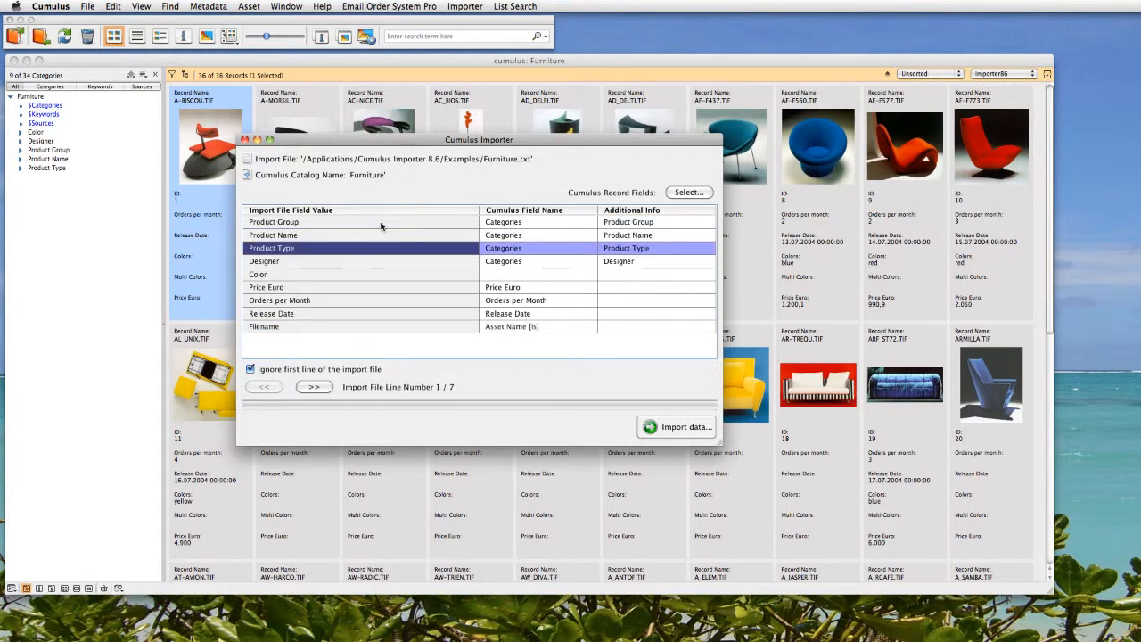
key("Down")
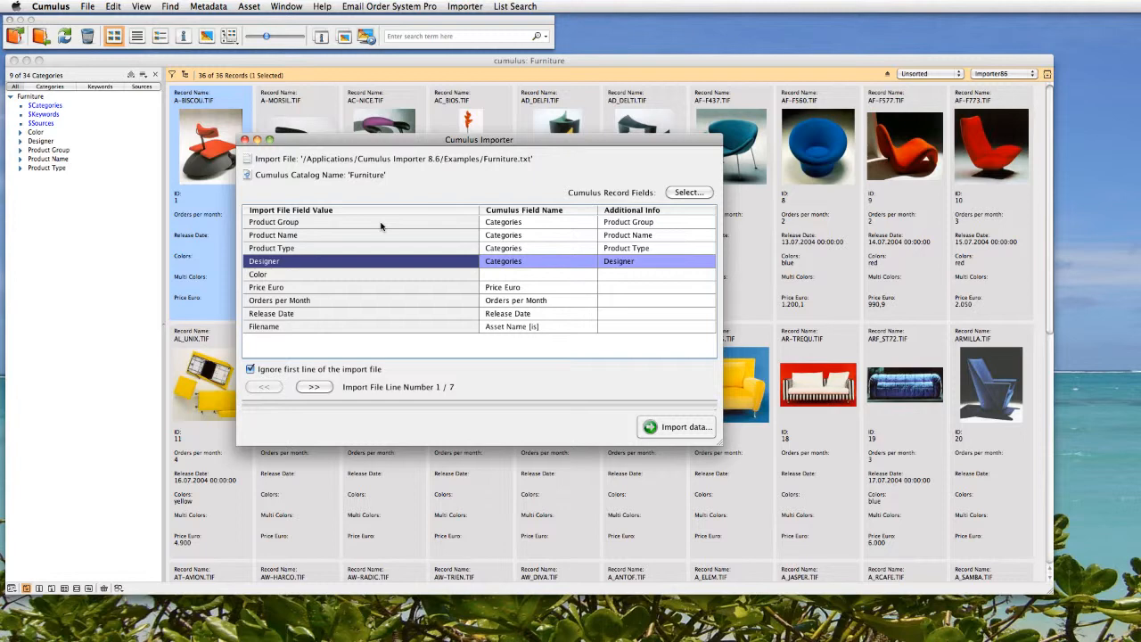
key("Down")
key("Down")
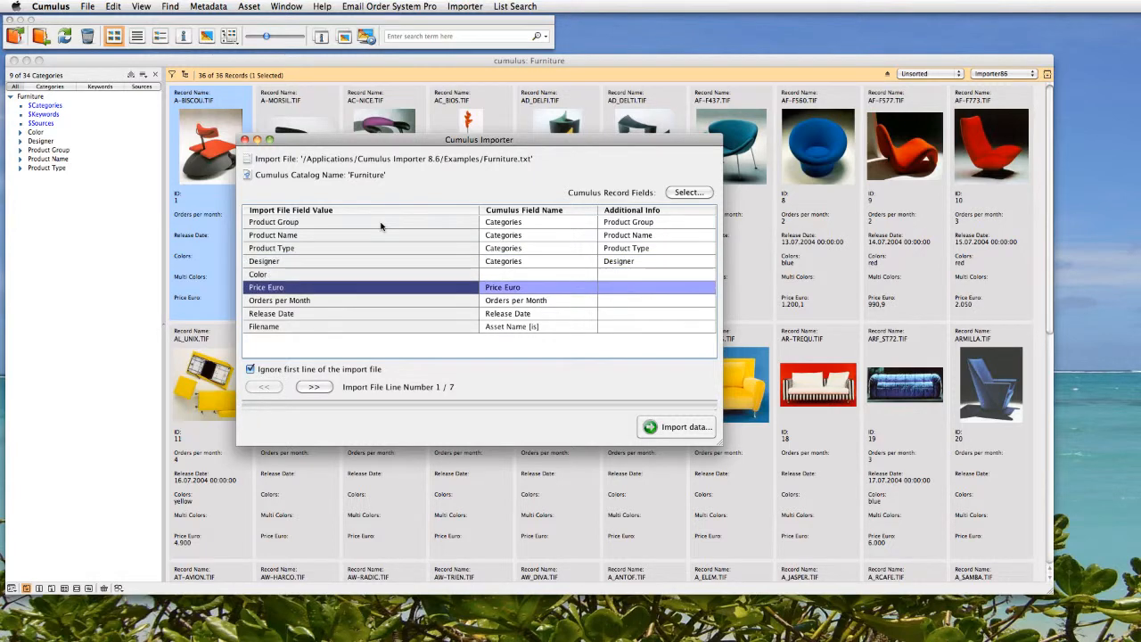
key("Down")
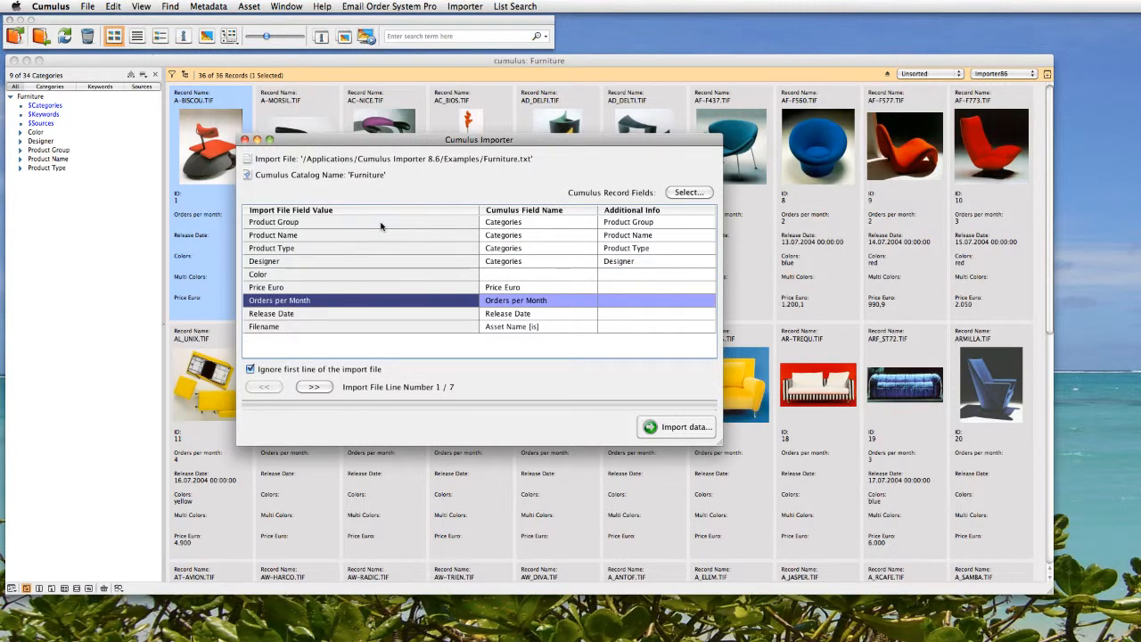
Assign the Color import field to the Colors catalog field, importing its value from the text file
left_click(513, 278)
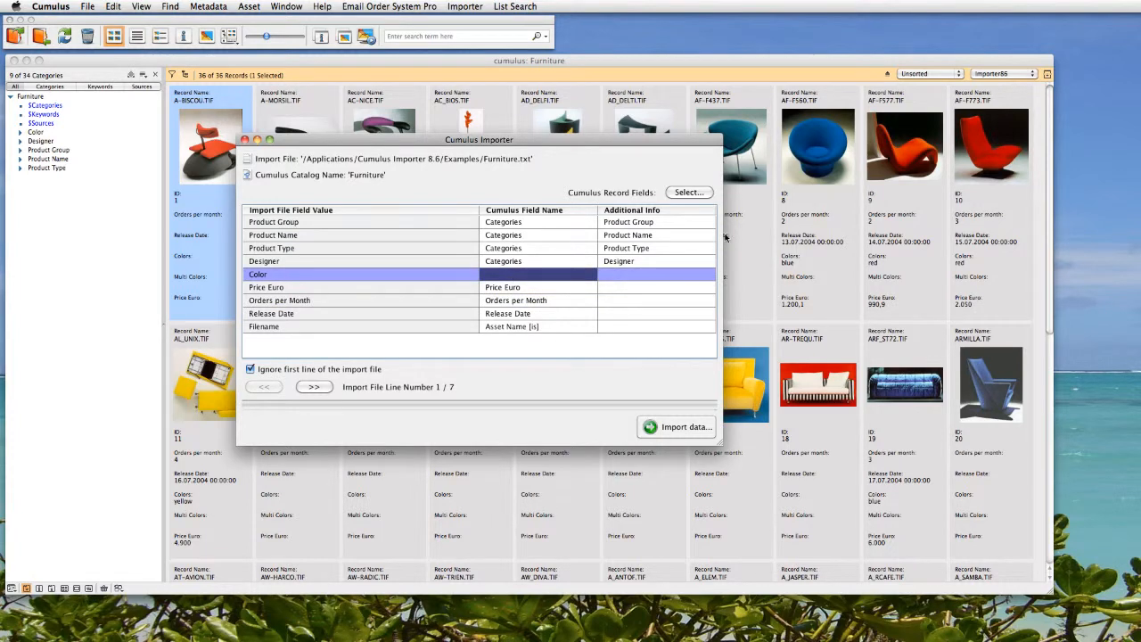
left_click(698, 192)
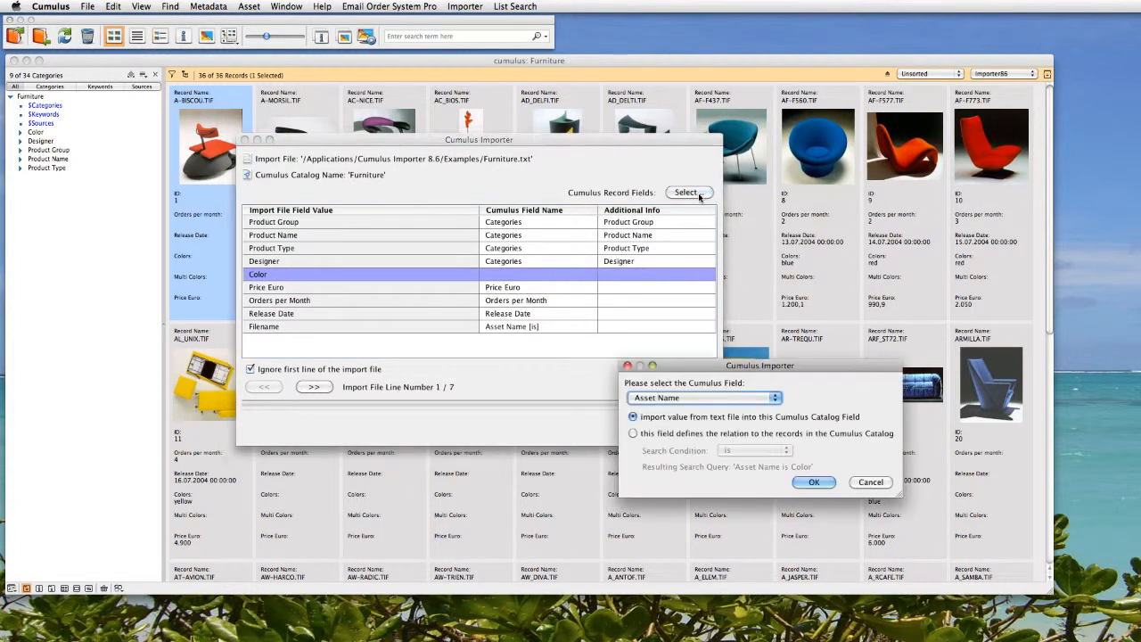
left_click(773, 399)
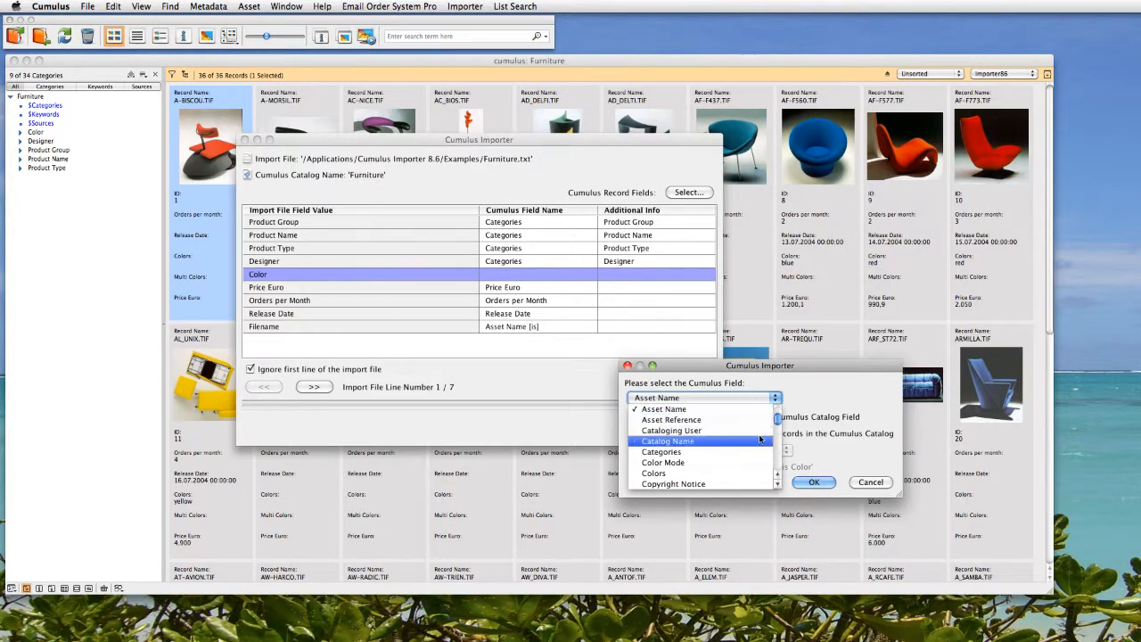
left_click(751, 474)
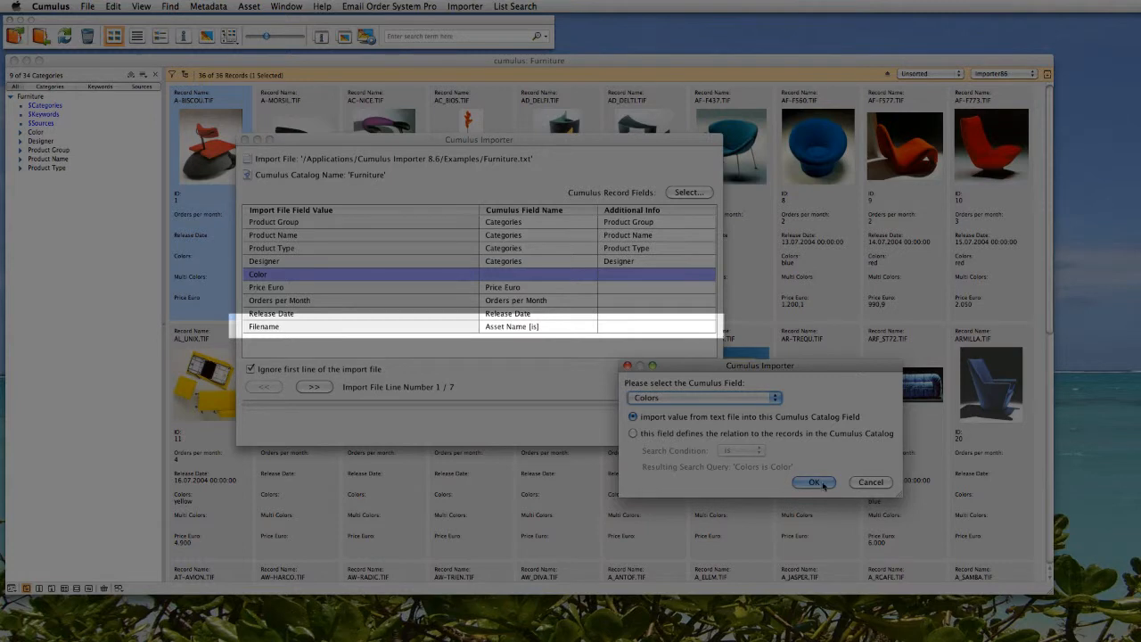
left_click(814, 482)
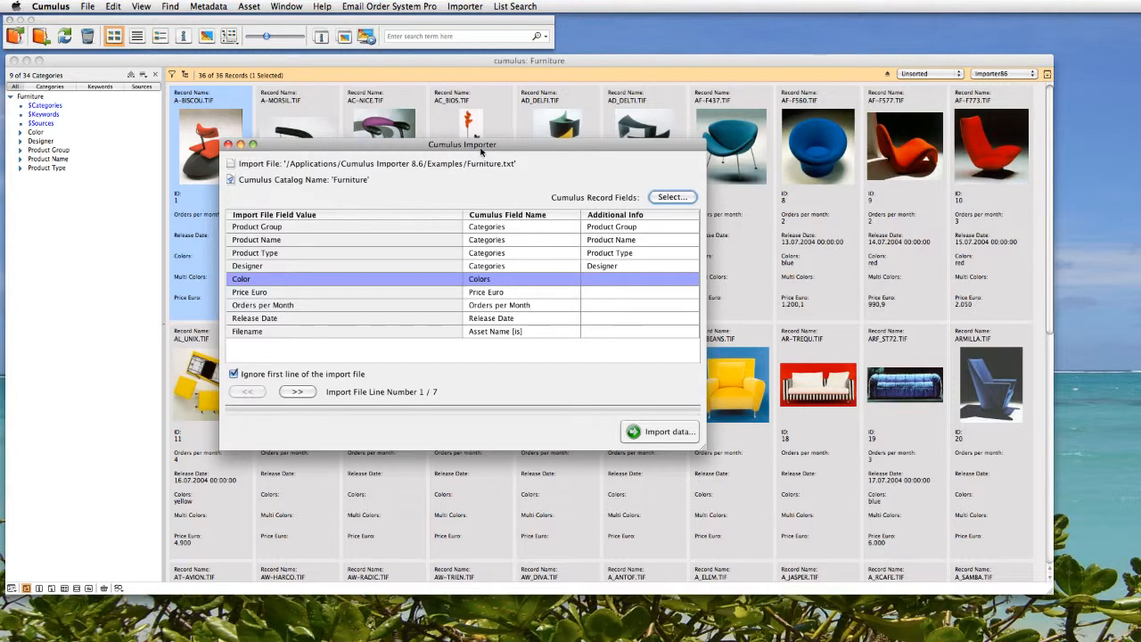
left_click(475, 6)
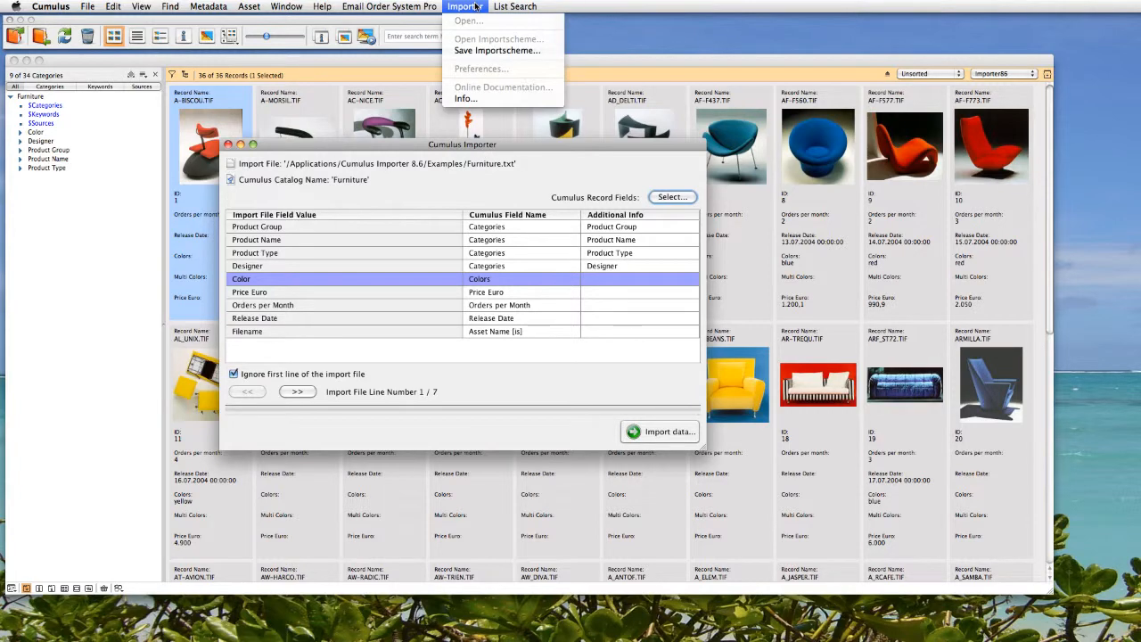
left_click(494, 51)
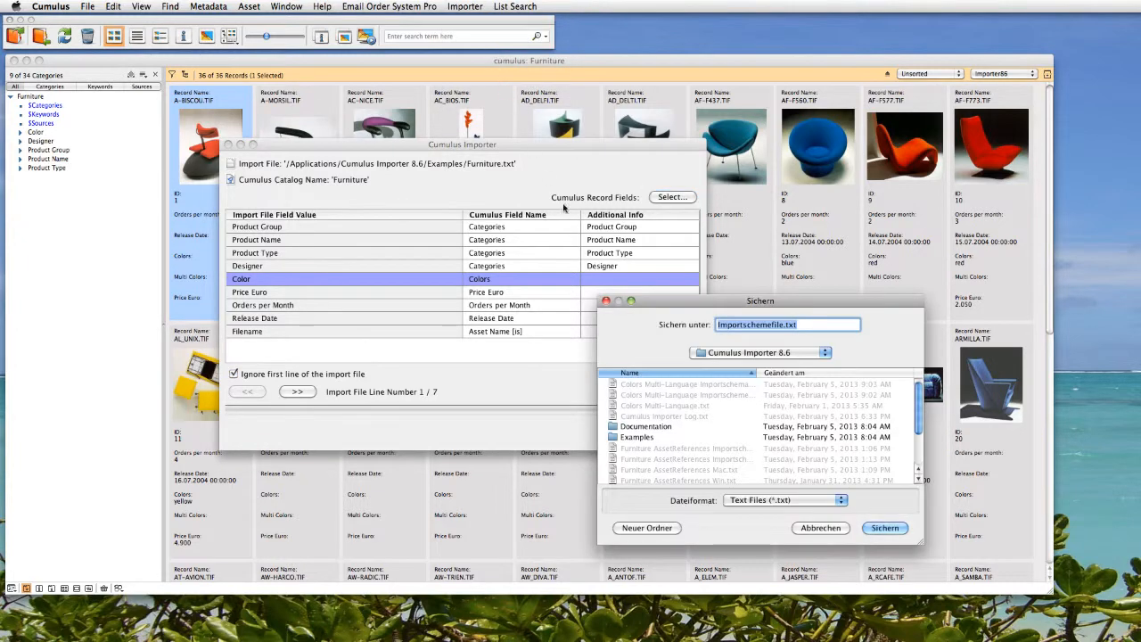
left_click(816, 528)
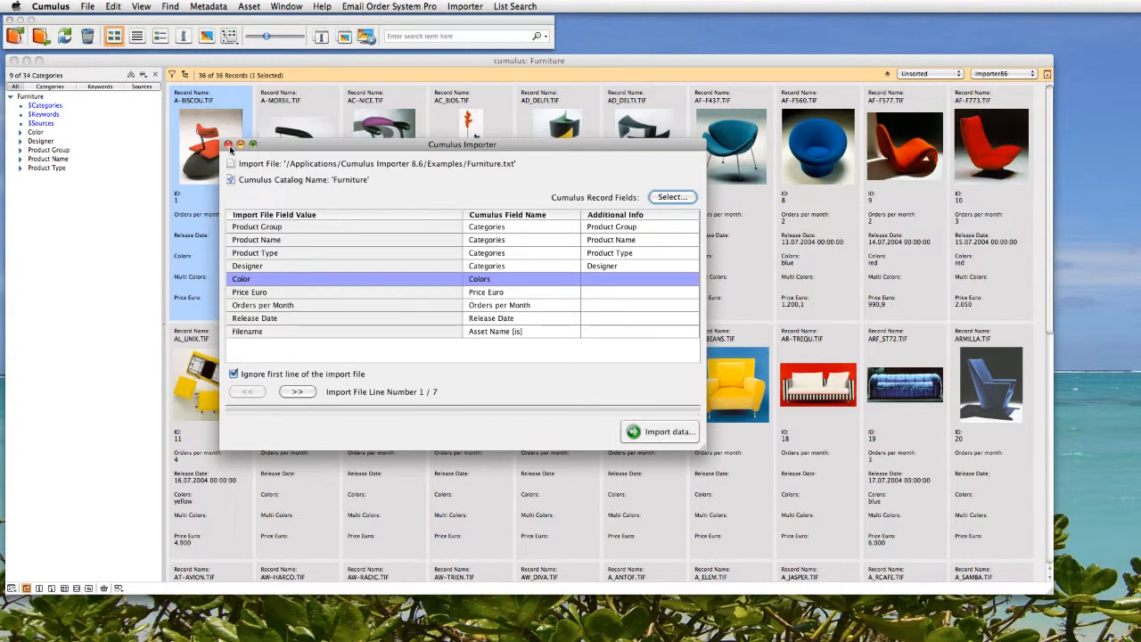
Close the importer window without saving the field assignment in an import scheme file
left_click(228, 146)
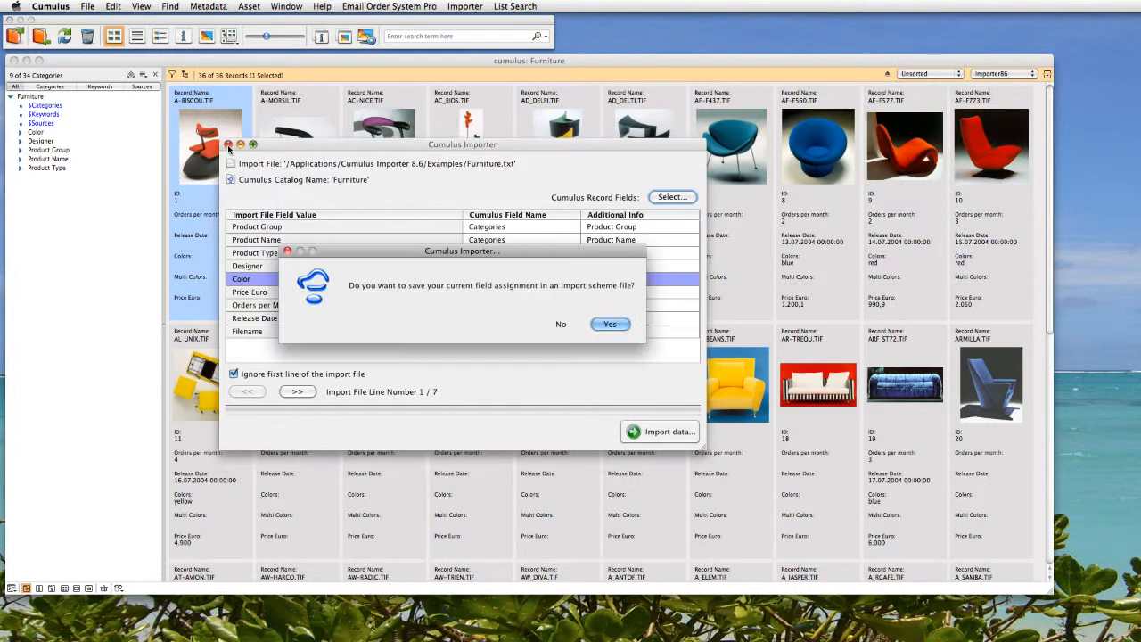
left_click(561, 324)
Open the import scheme "All fields import scheme.txt" from the "Import scheme files" folder inside Examples
left_click(469, 8)
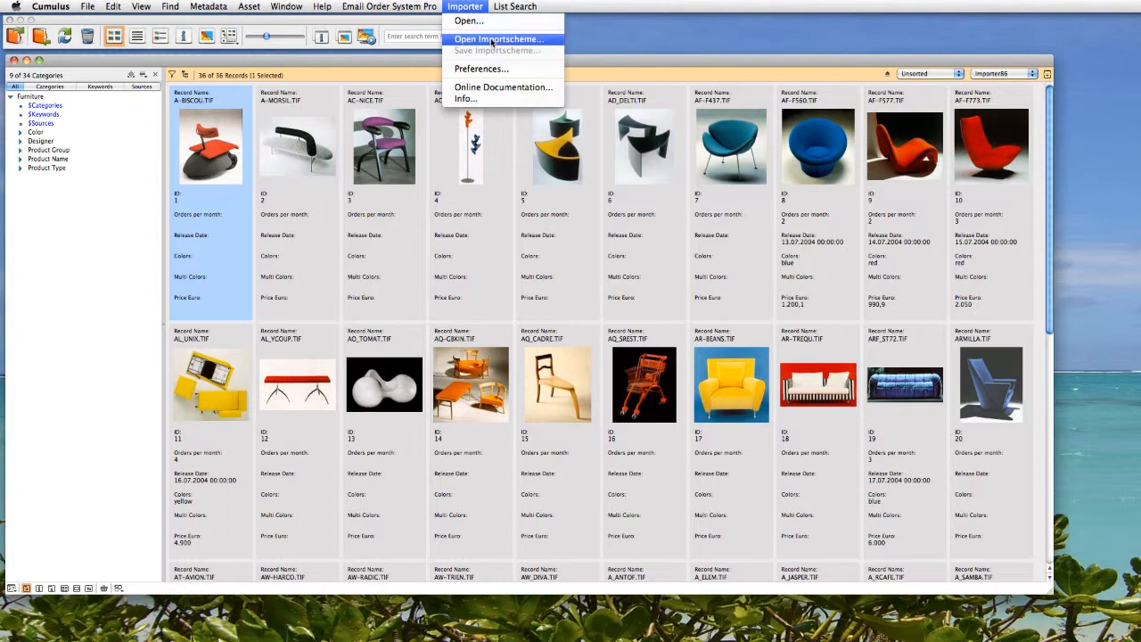
left_click(491, 40)
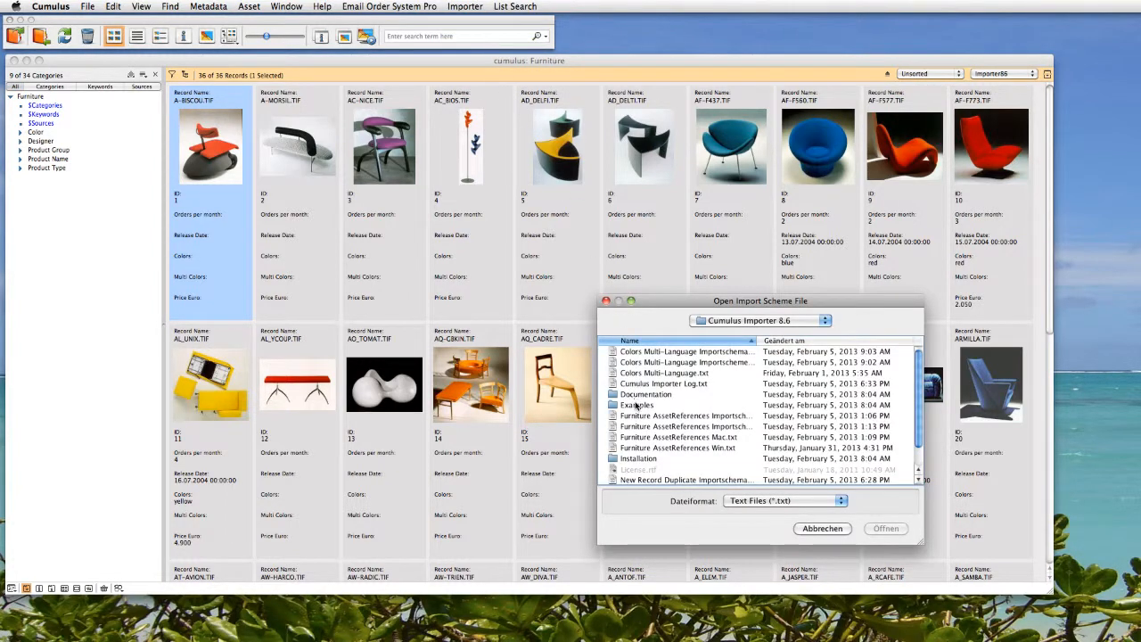
left_click(635, 406)
double_click(636, 406)
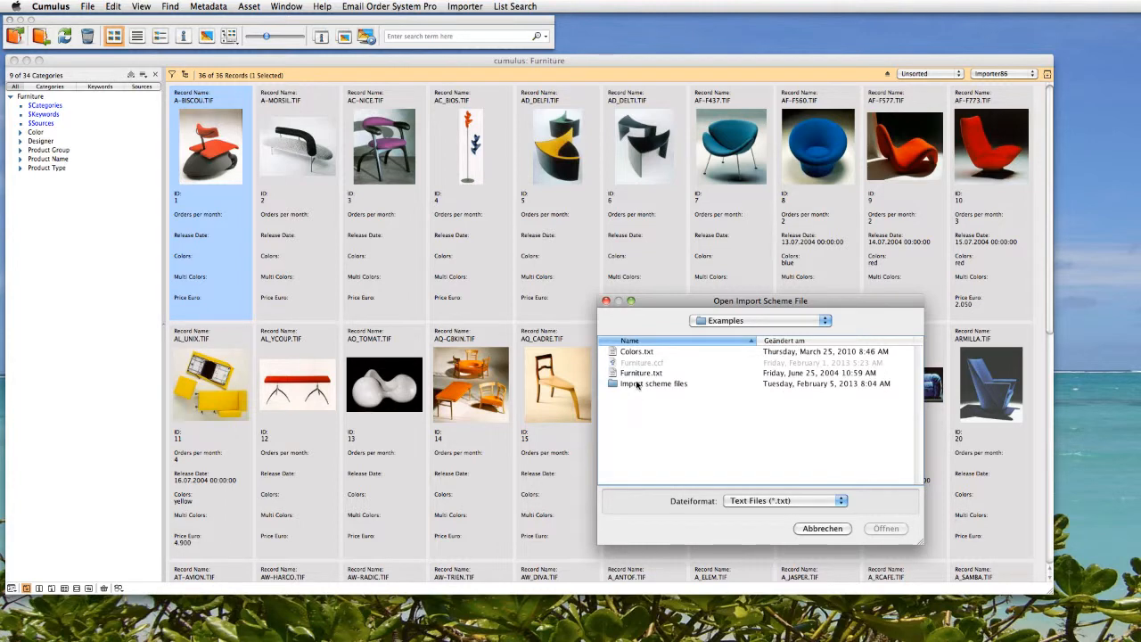
double_click(637, 384)
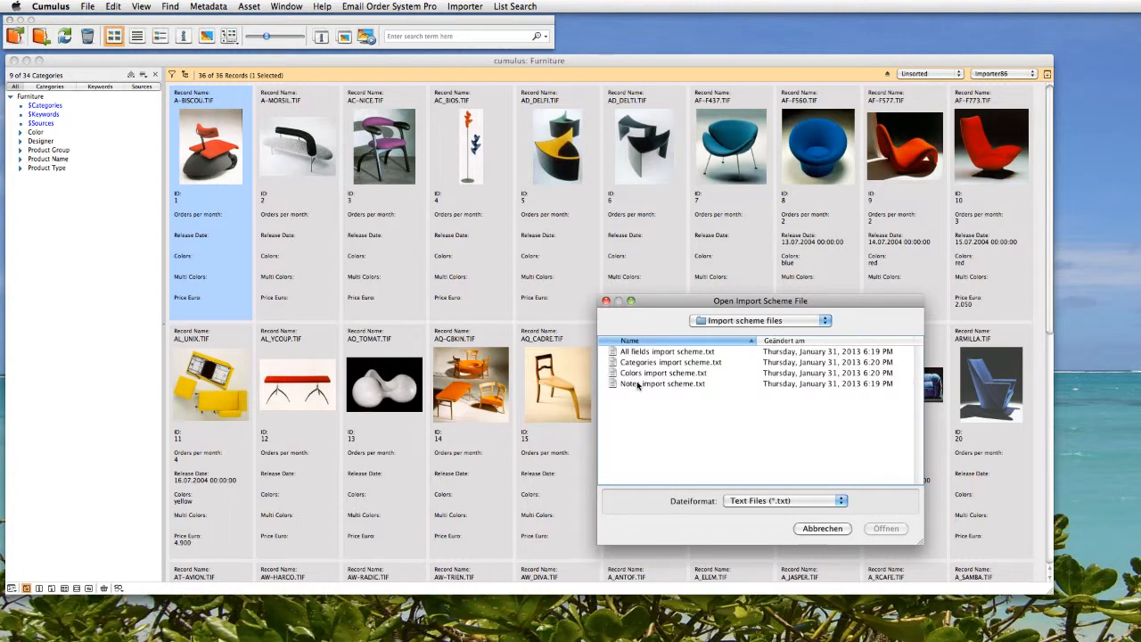
left_click(657, 353)
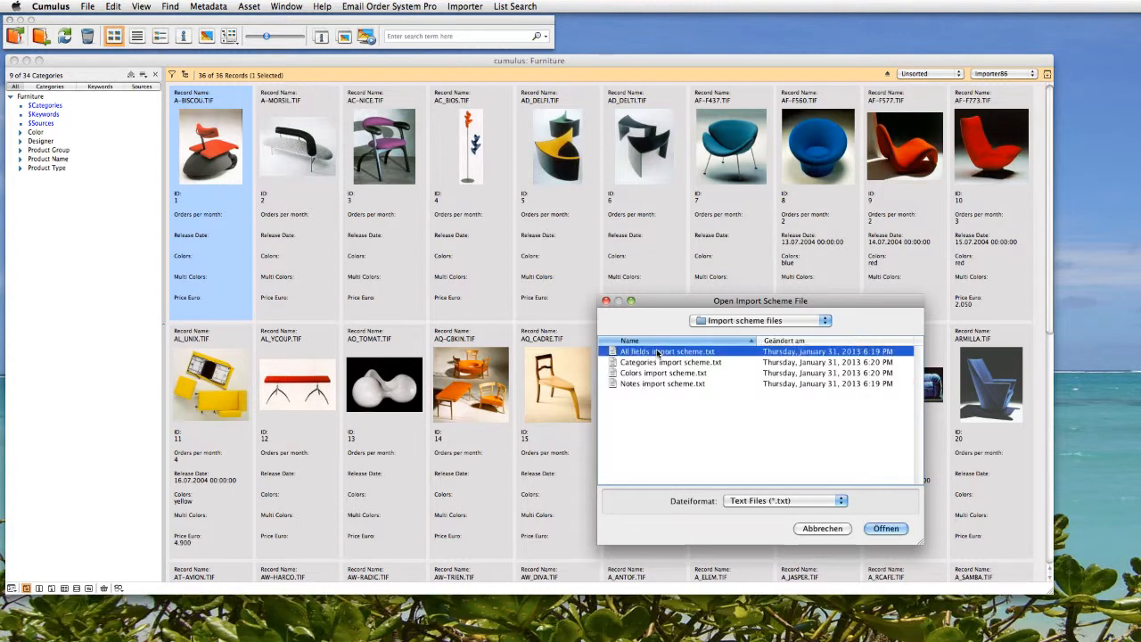
left_click(886, 528)
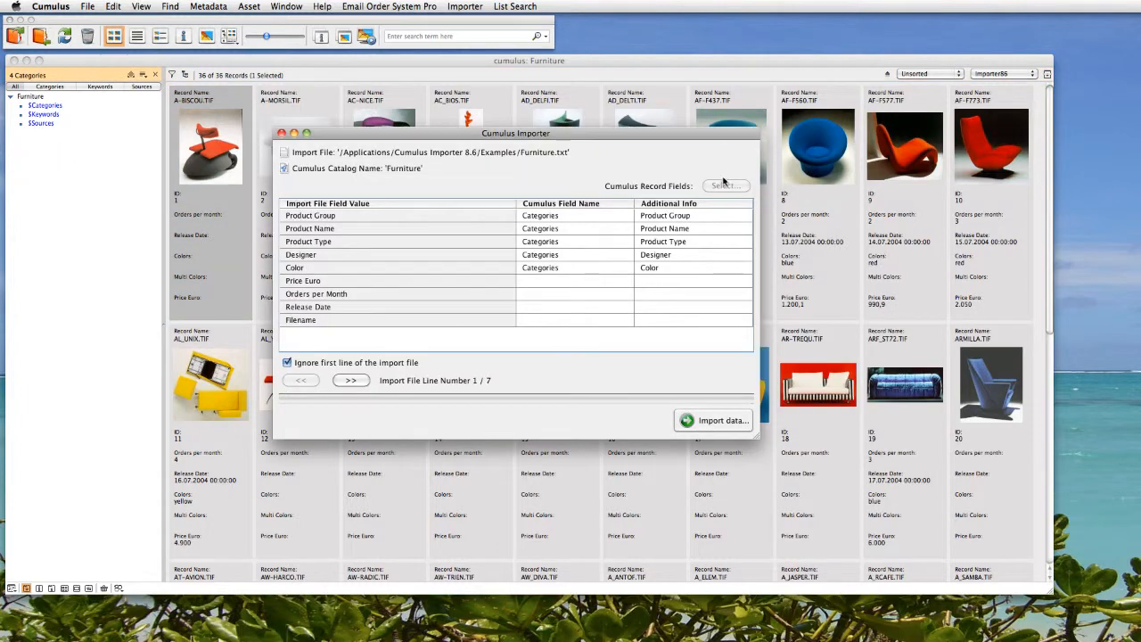
Import the Furniture.txt data into the Furniture catalog, overwriting the existing log file, and close the completion message
left_click_drag(684, 134, 690, 140)
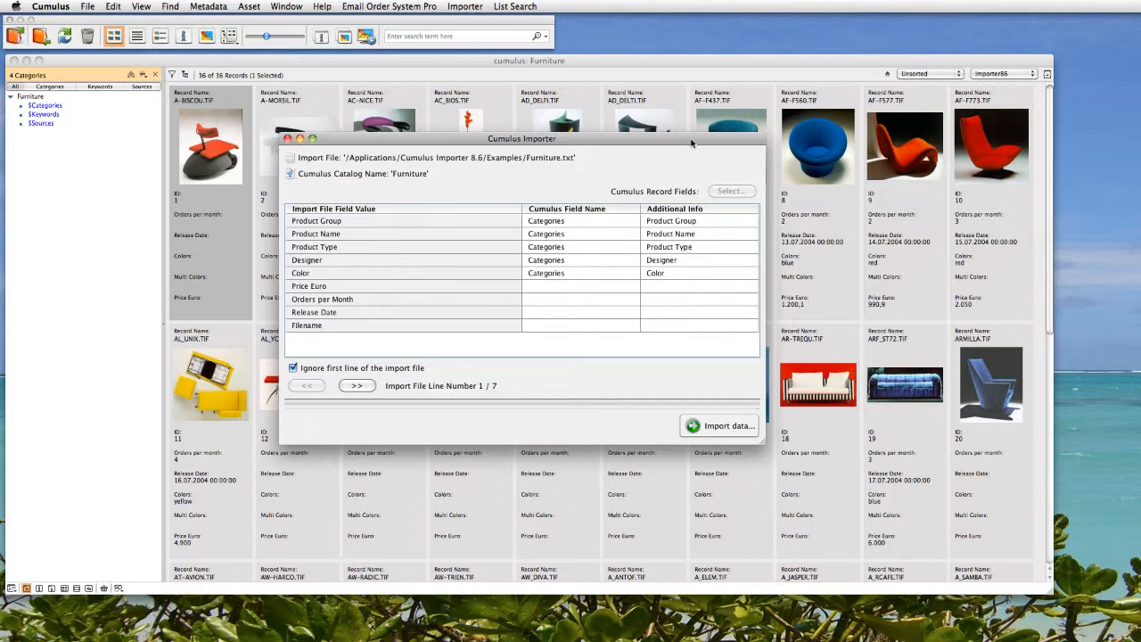
left_click(720, 429)
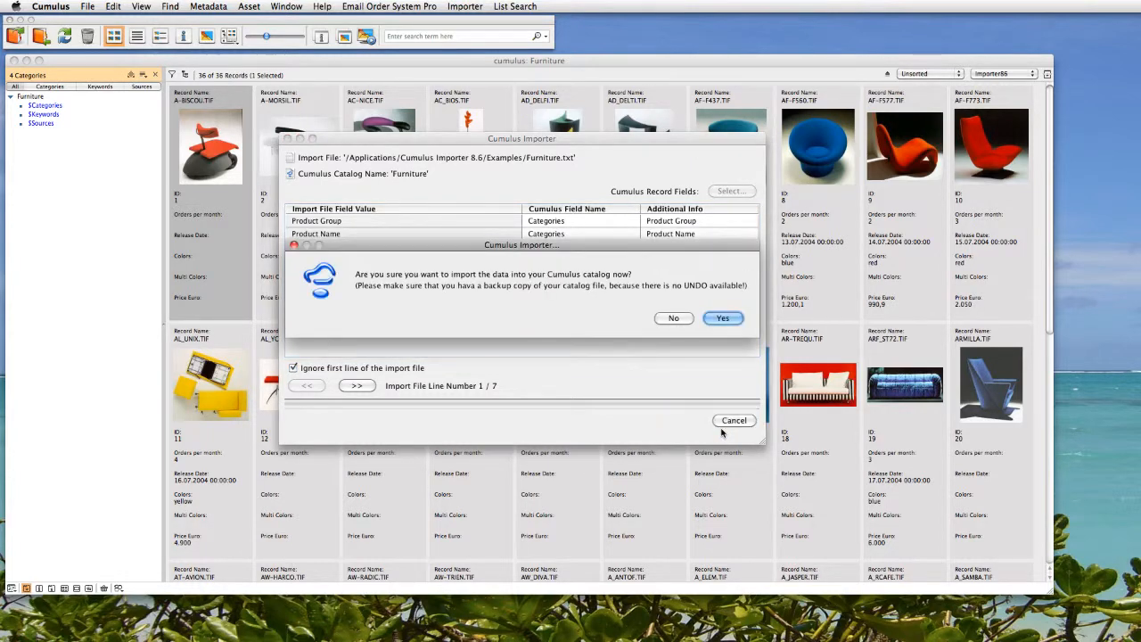
left_click(724, 319)
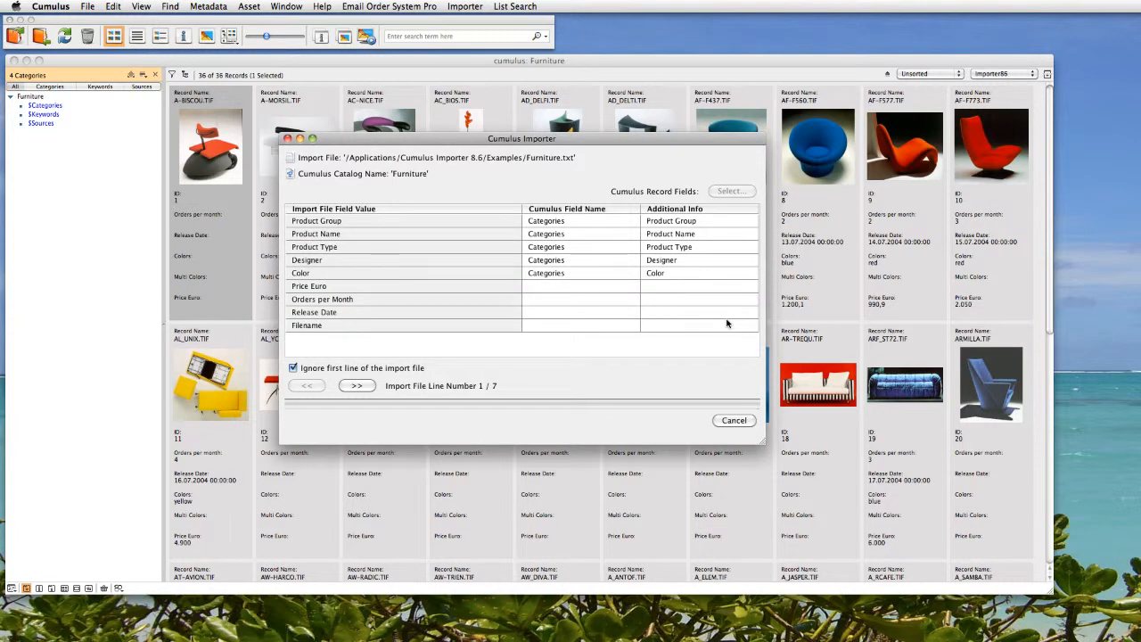
left_click(663, 402)
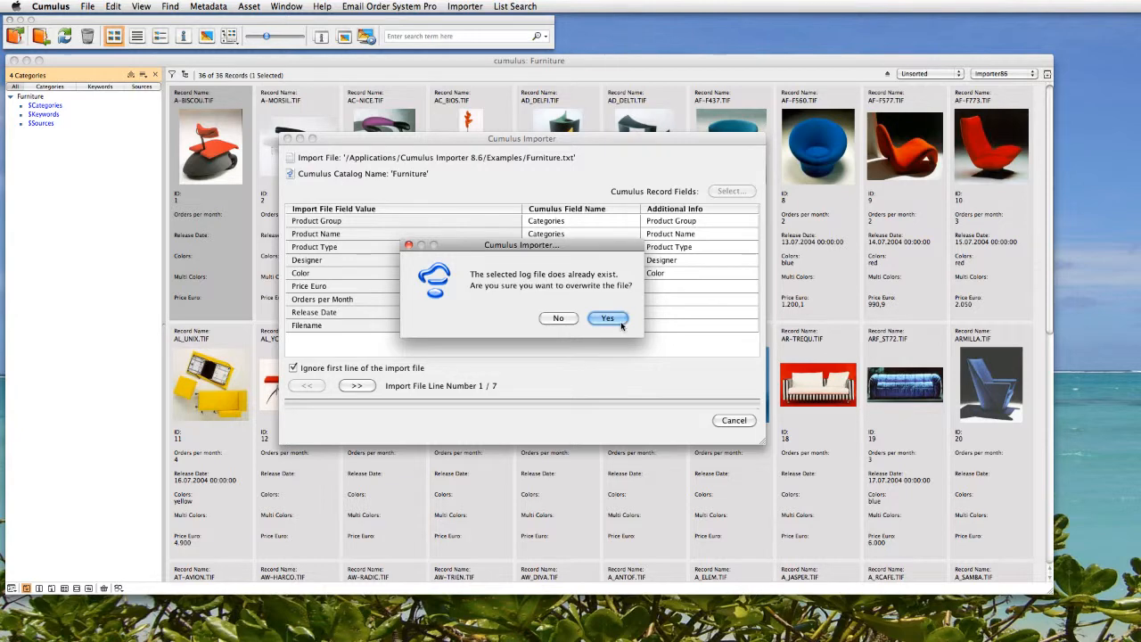
left_click(619, 323)
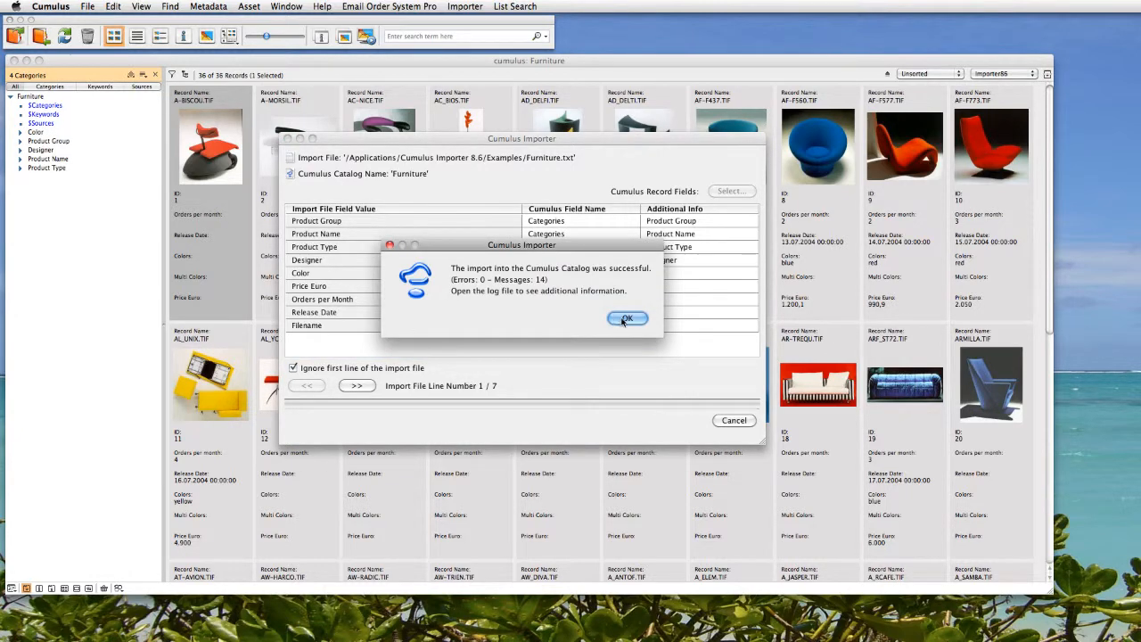
left_click(634, 317)
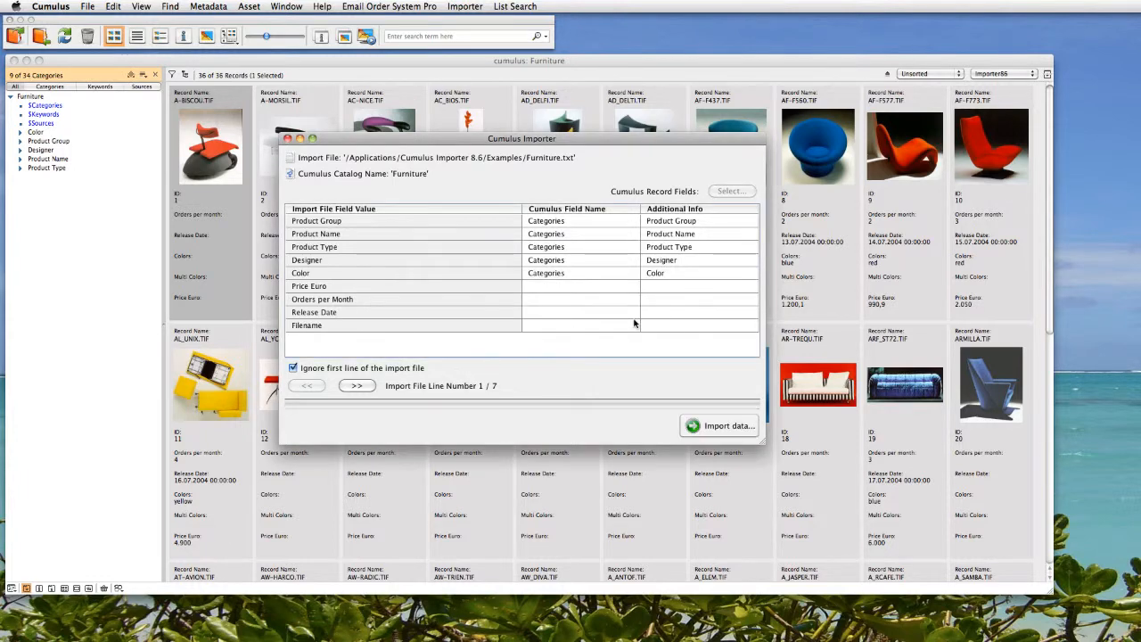
Expand the Color, Product Group and Designer categories in the Furniture catalog to inspect their subcategories
left_click(21, 135)
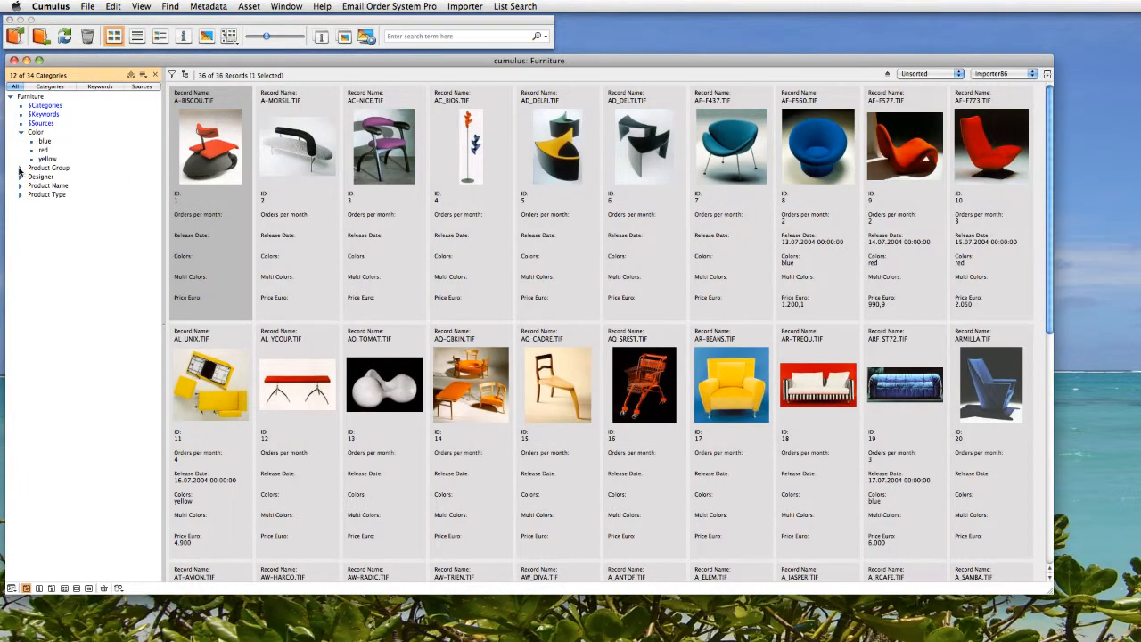
left_click(20, 168)
left_click(20, 213)
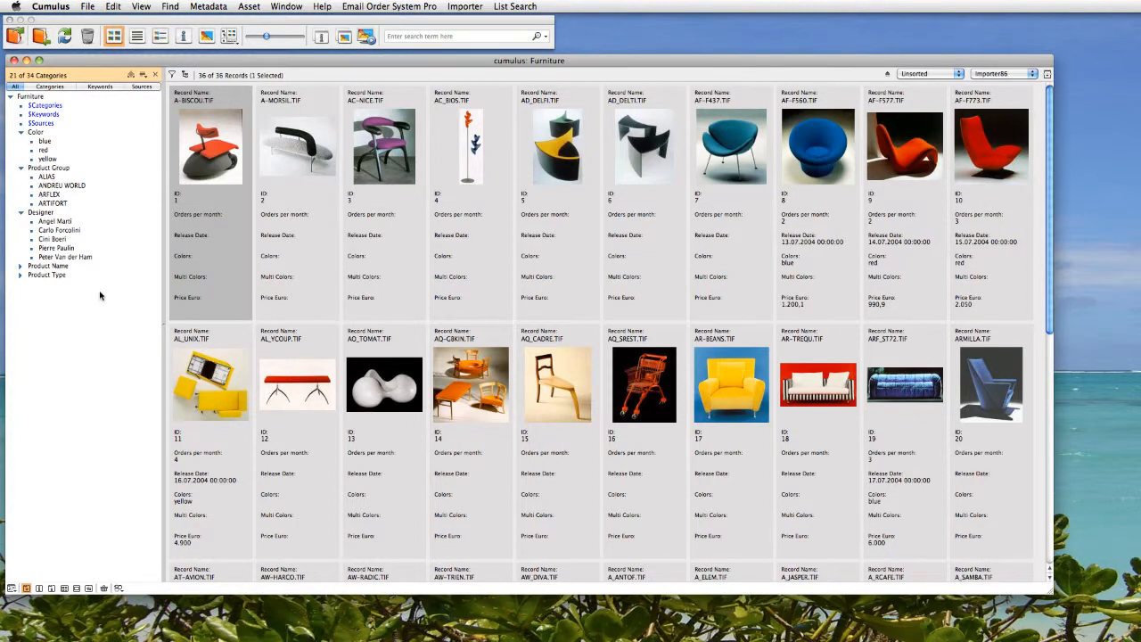
Open Furniture.txt from the Examples folder as the import file and move the importer window over the catalog
left_click(464, 6)
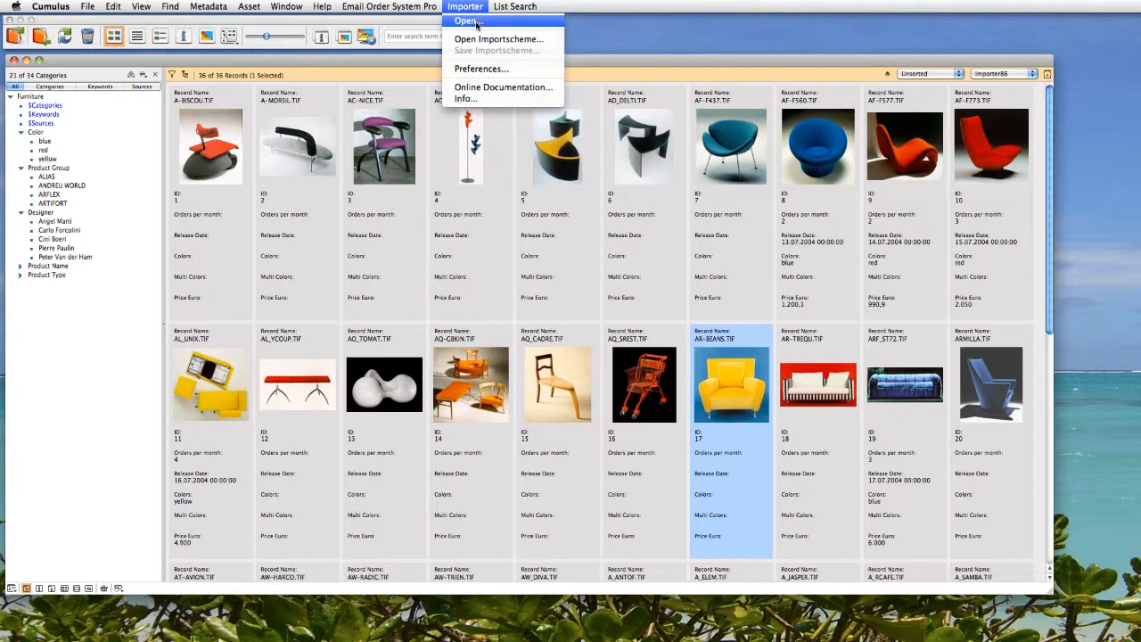
left_click(476, 22)
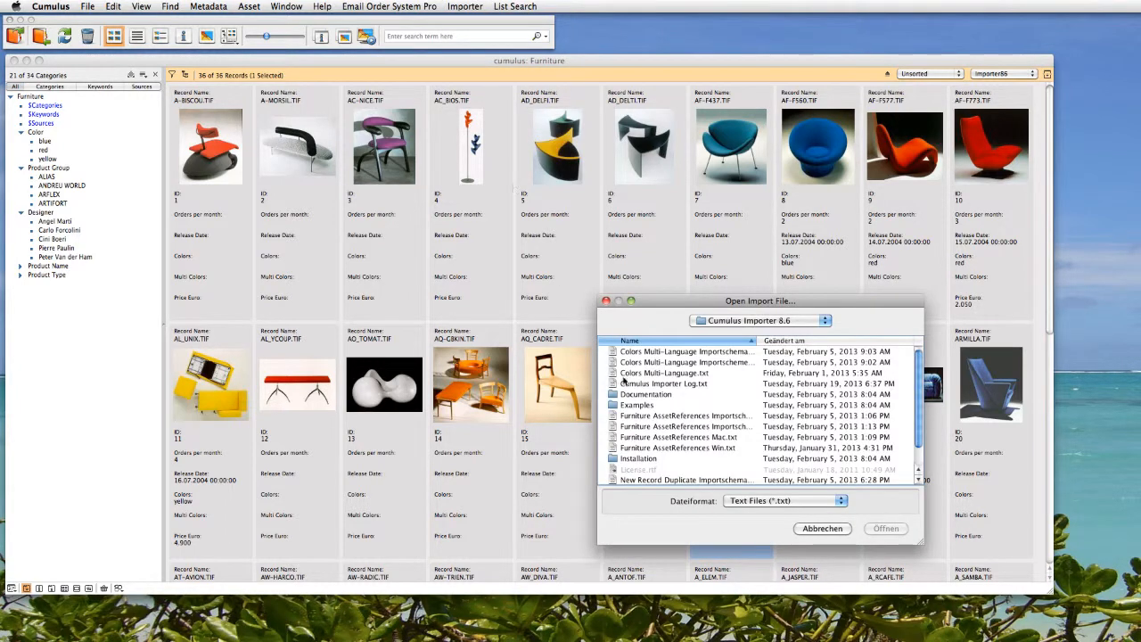
double_click(647, 405)
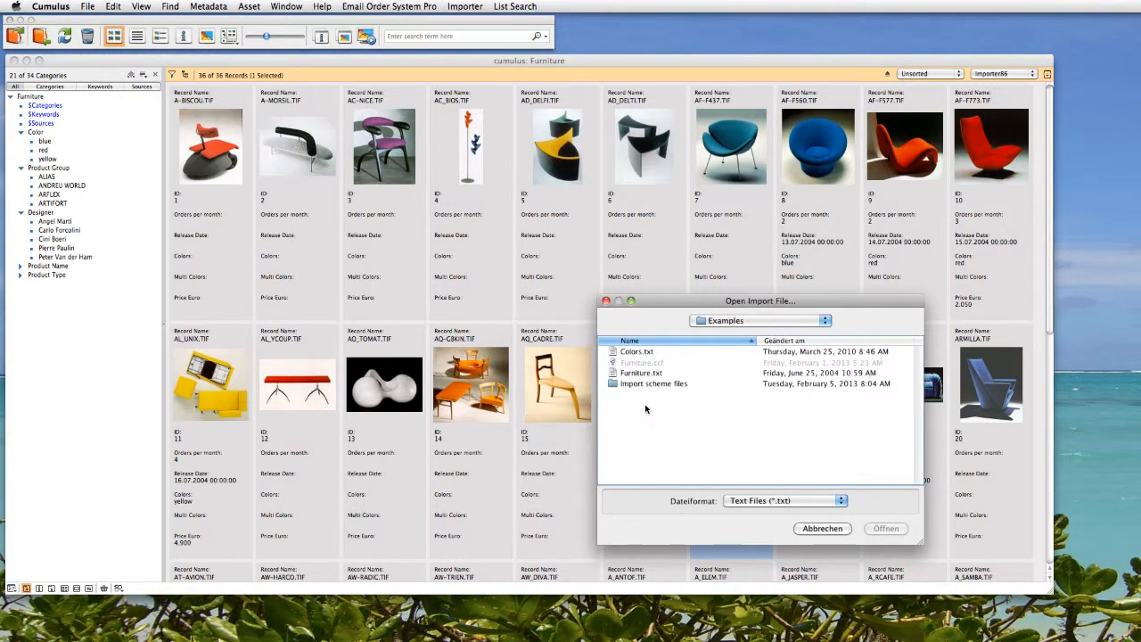
double_click(646, 373)
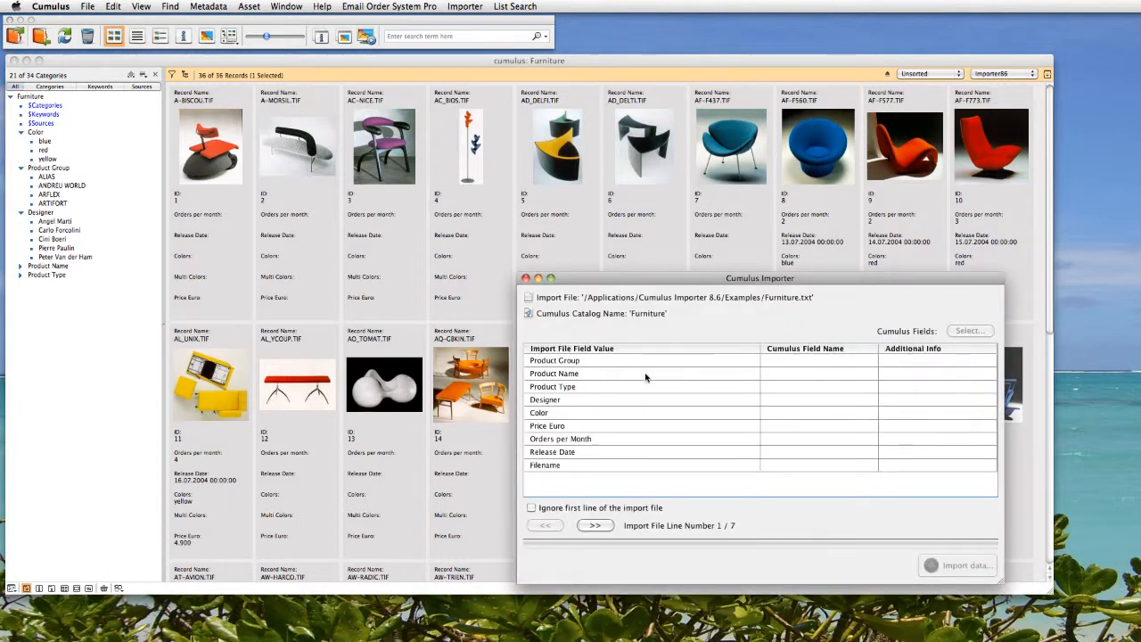
left_click_drag(663, 283, 459, 152)
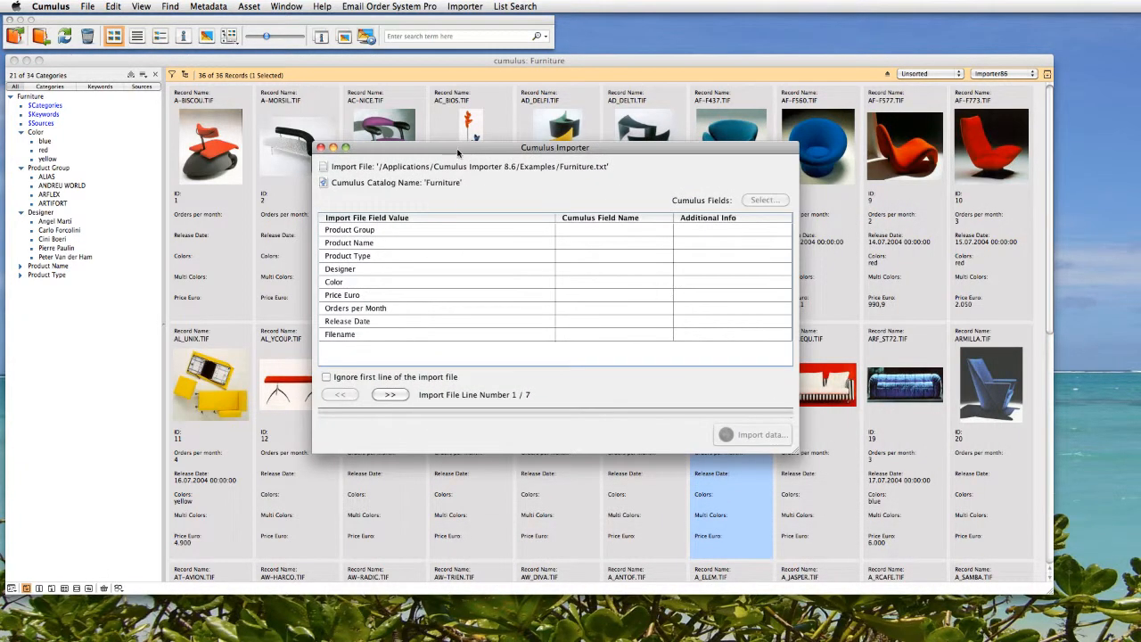
Assign Filename to the Asset Name record field as the relation to the catalog records, with search condition "is"
left_click(522, 335)
left_click(599, 336)
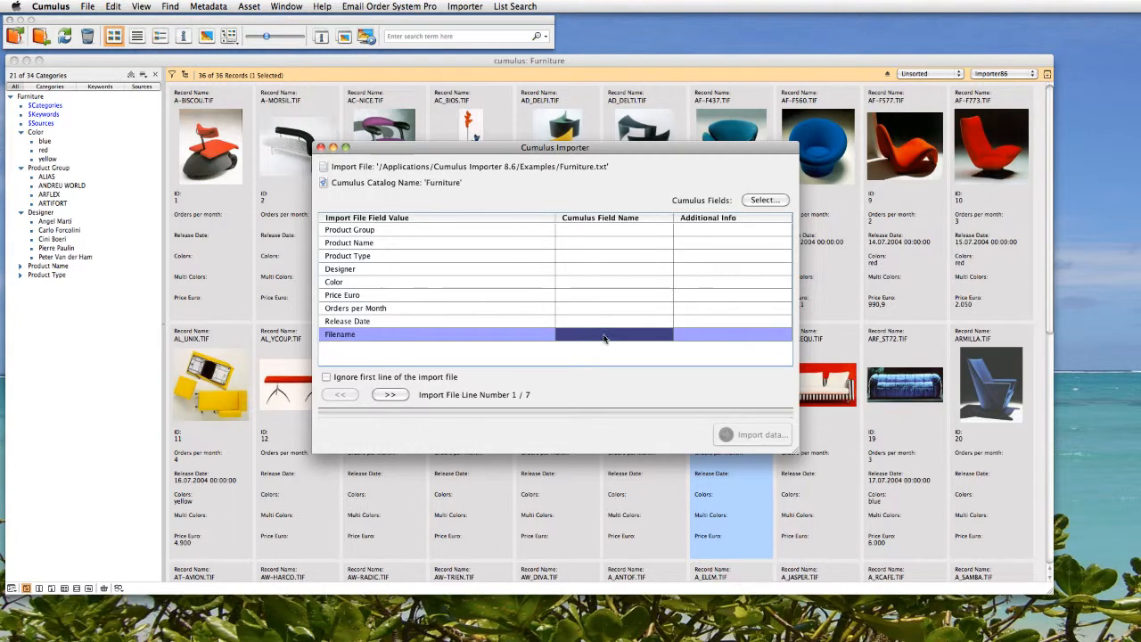
left_click(764, 201)
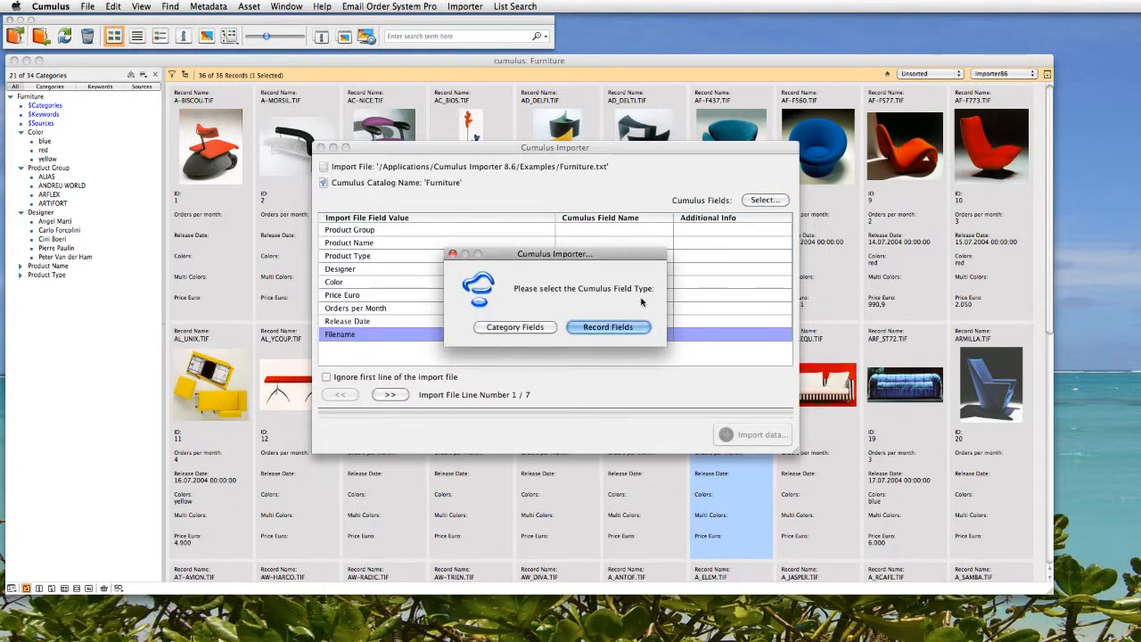
left_click(620, 328)
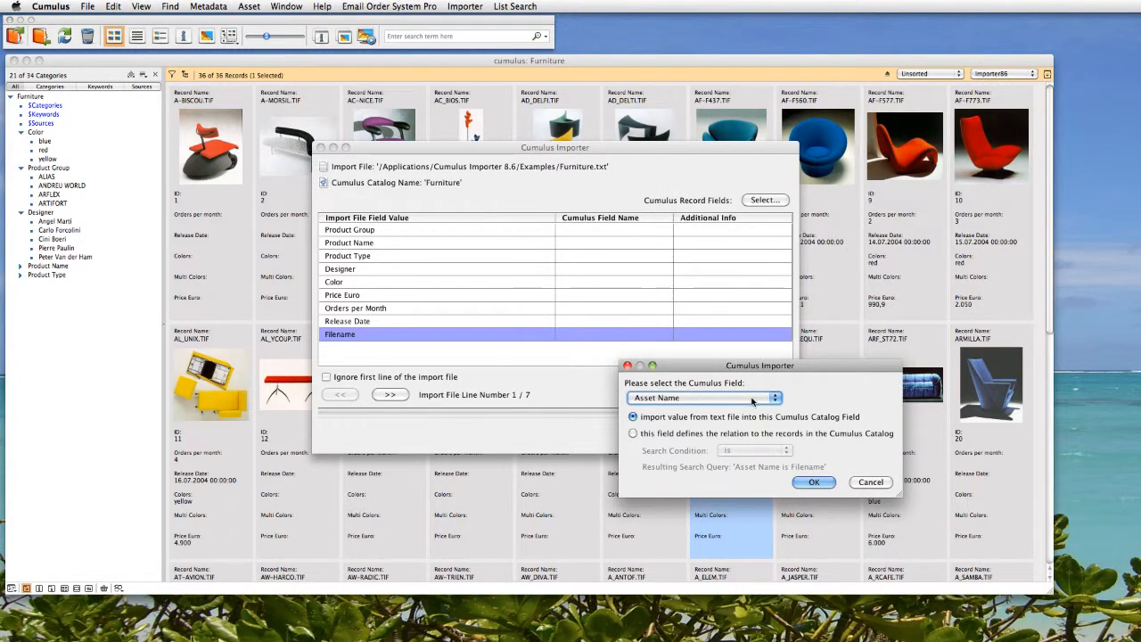
left_click(657, 434)
left_click(767, 452)
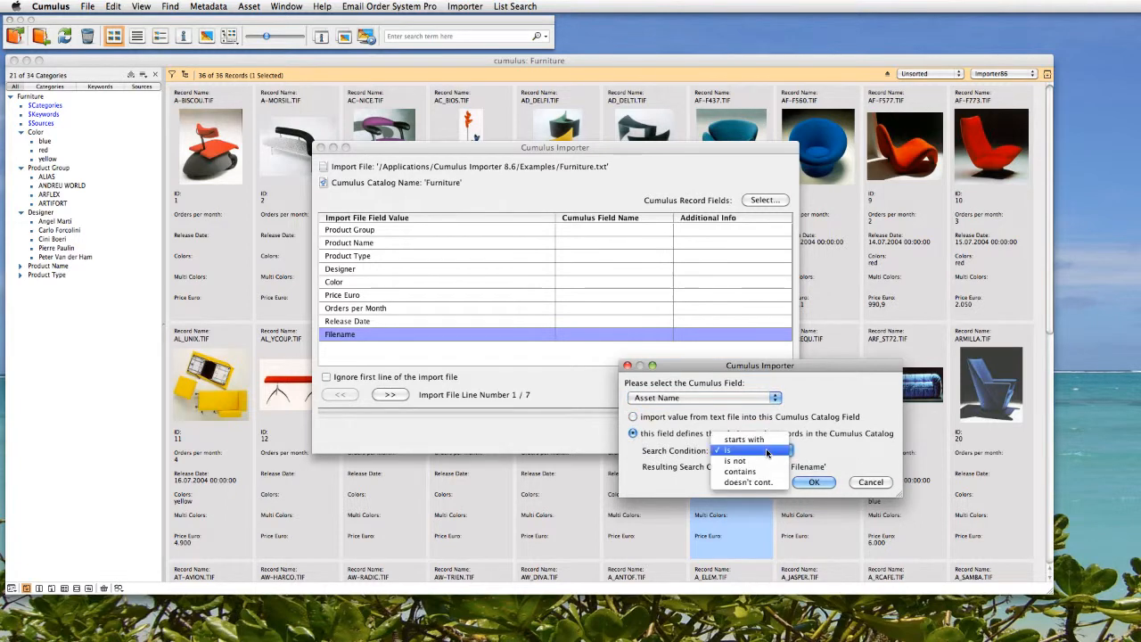
left_click(767, 452)
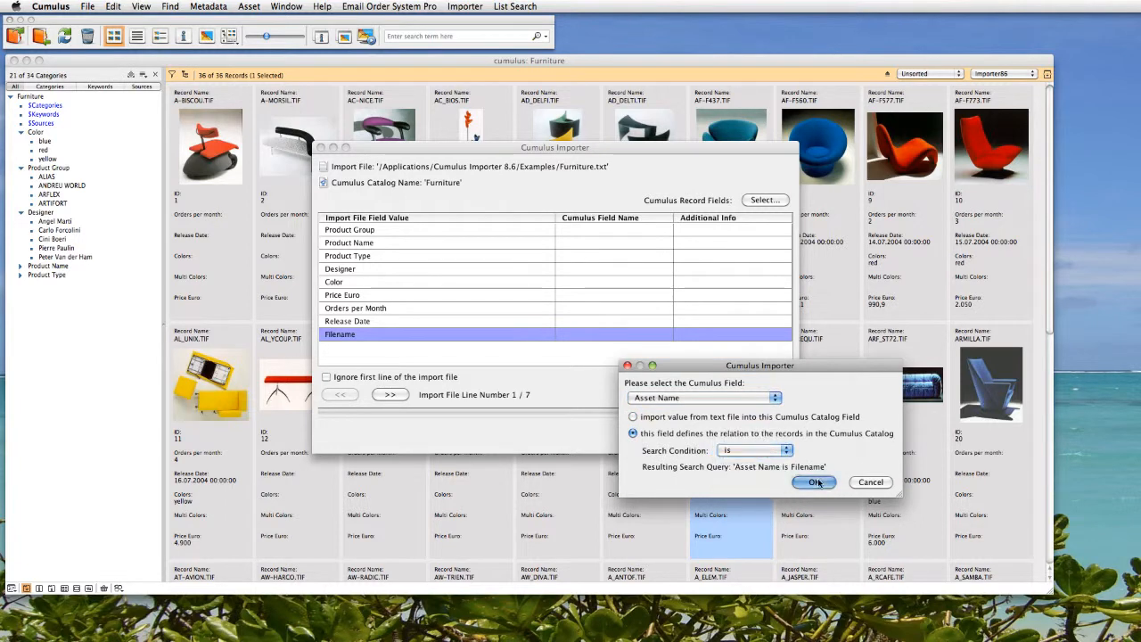
left_click(815, 482)
Assign Product Group, Product Name, Product Type and Designer together to the Notes record field, importing their values from the text file
left_click(434, 230)
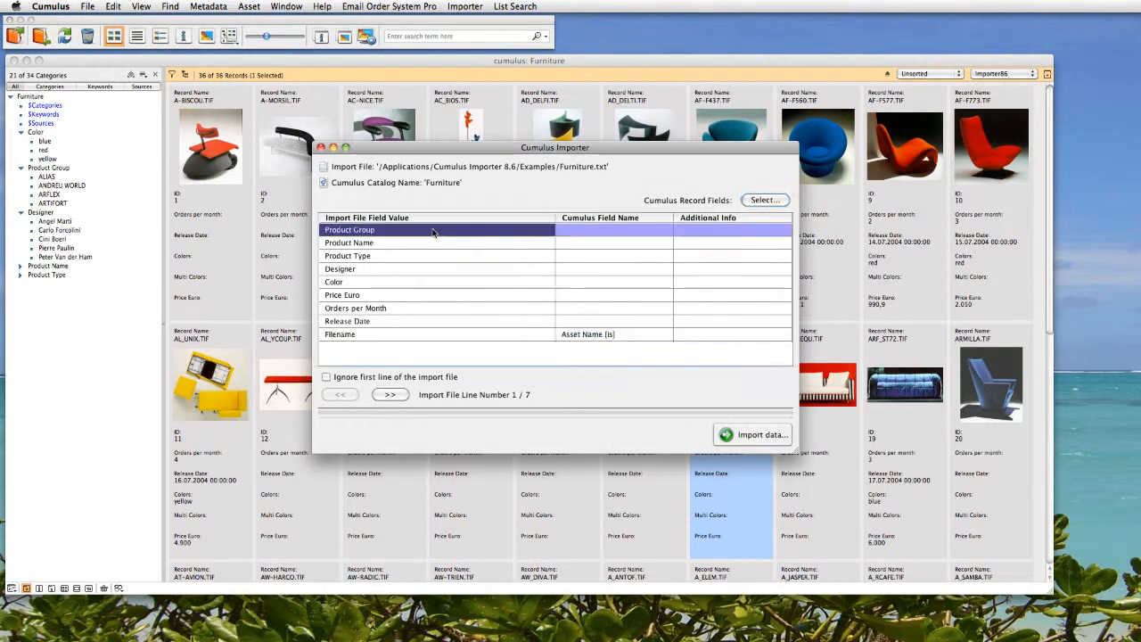
left_click(437, 270, "shift")
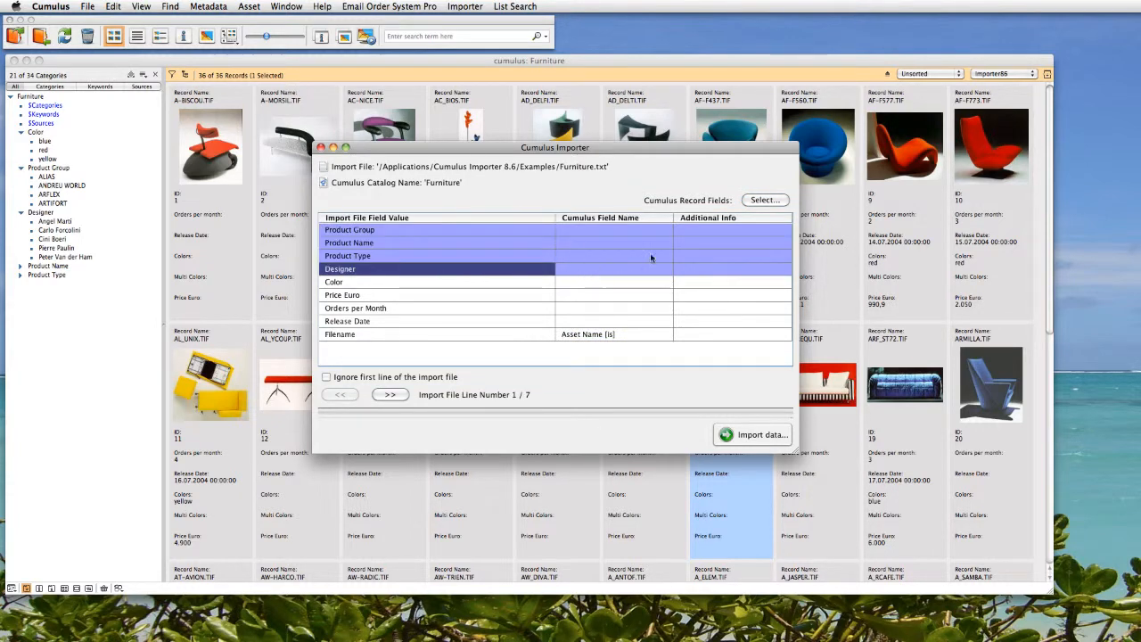
left_click(758, 200)
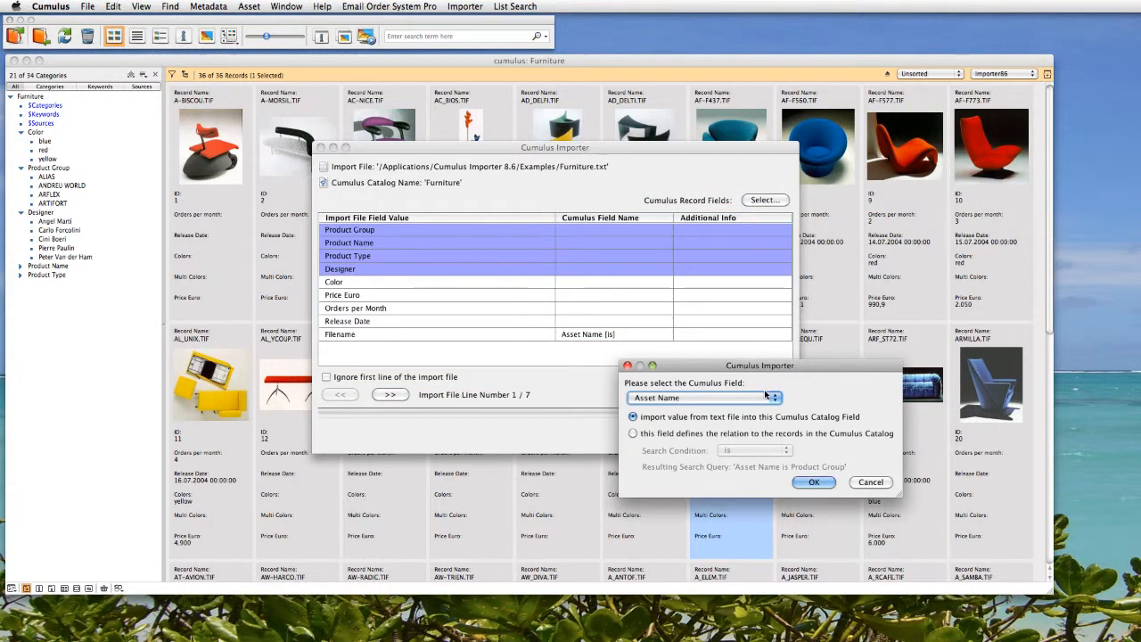
left_click(767, 398)
scroll(704, 446, "down", 5)
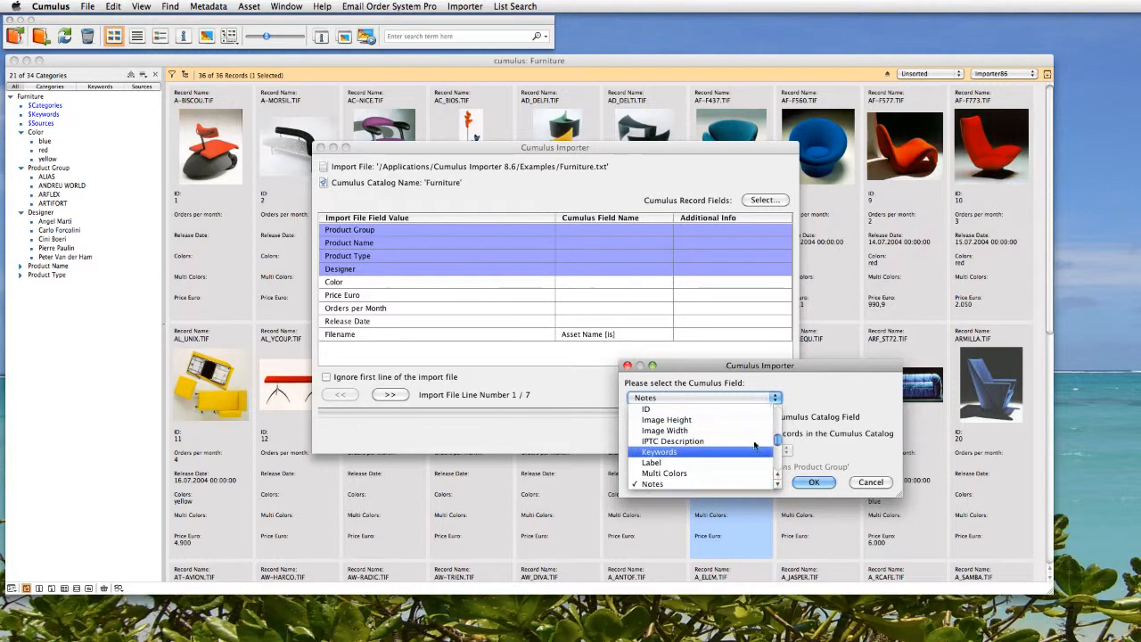
left_click(753, 484)
left_click(812, 484)
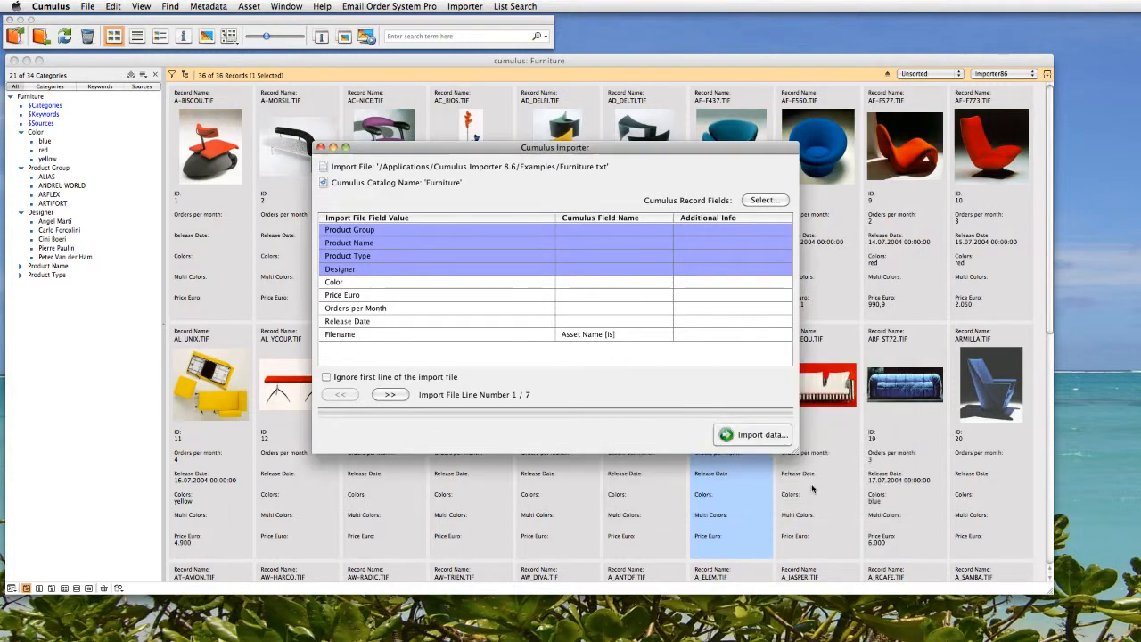
Import the Furniture.txt data into the catalog, overwriting the existing "Cumulus Importer Log.txt", and close the completion message
left_click(762, 435)
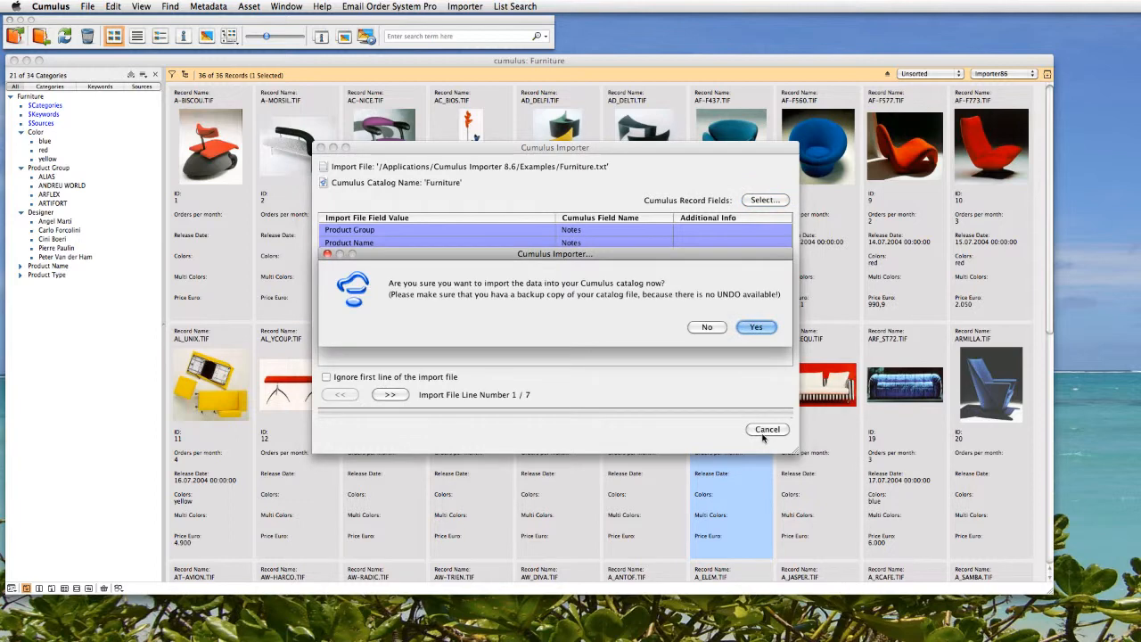
left_click(756, 328)
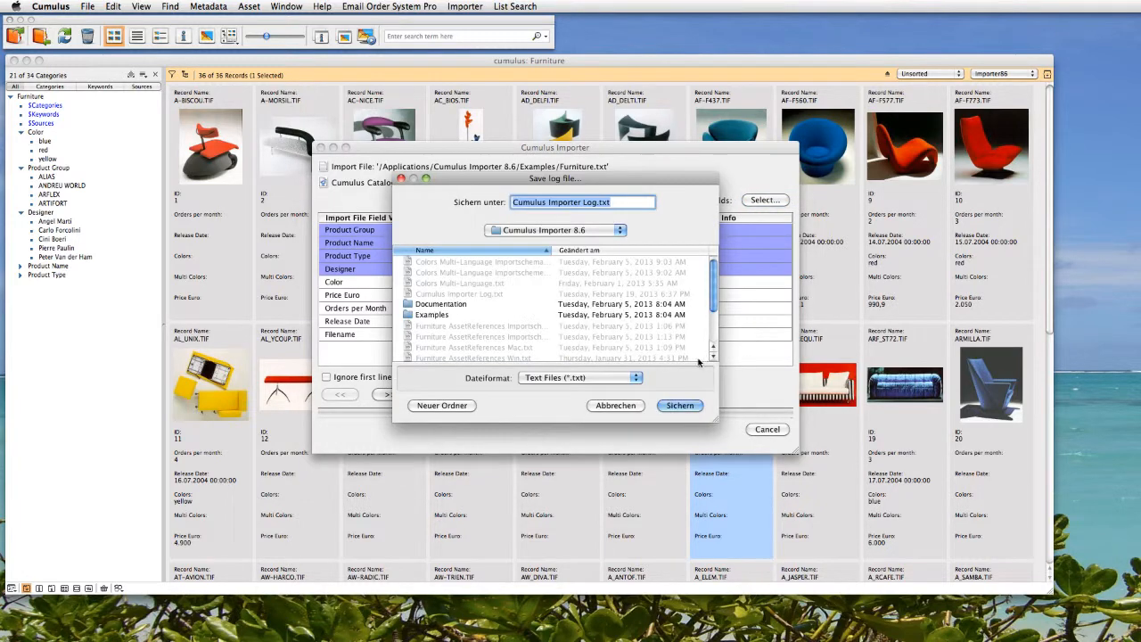
left_click(692, 407)
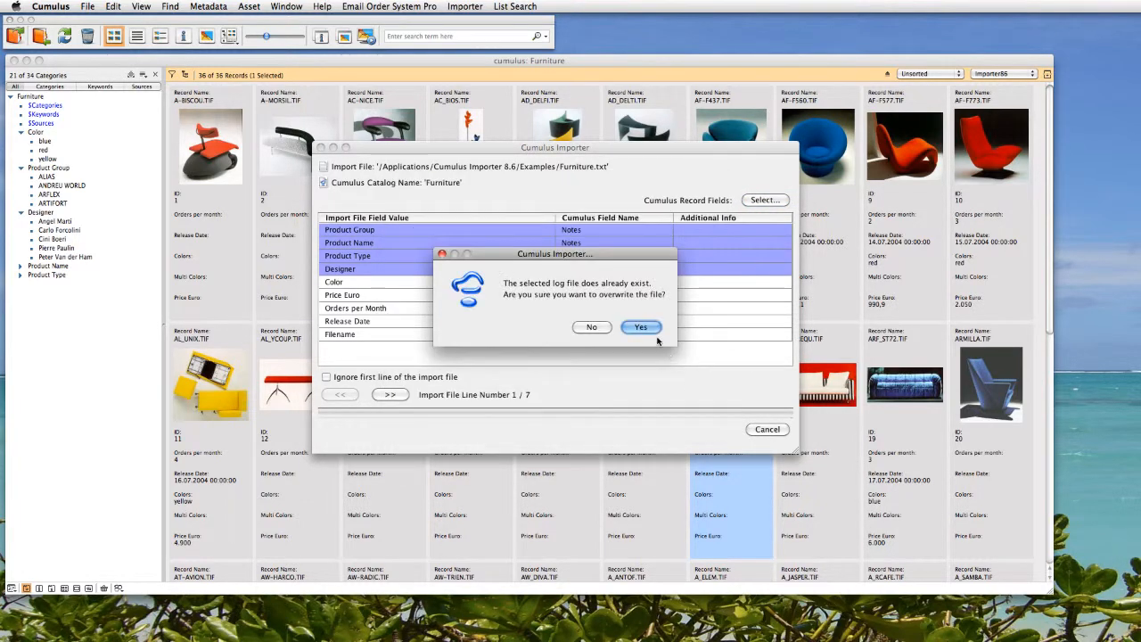
left_click(643, 327)
left_click(659, 327)
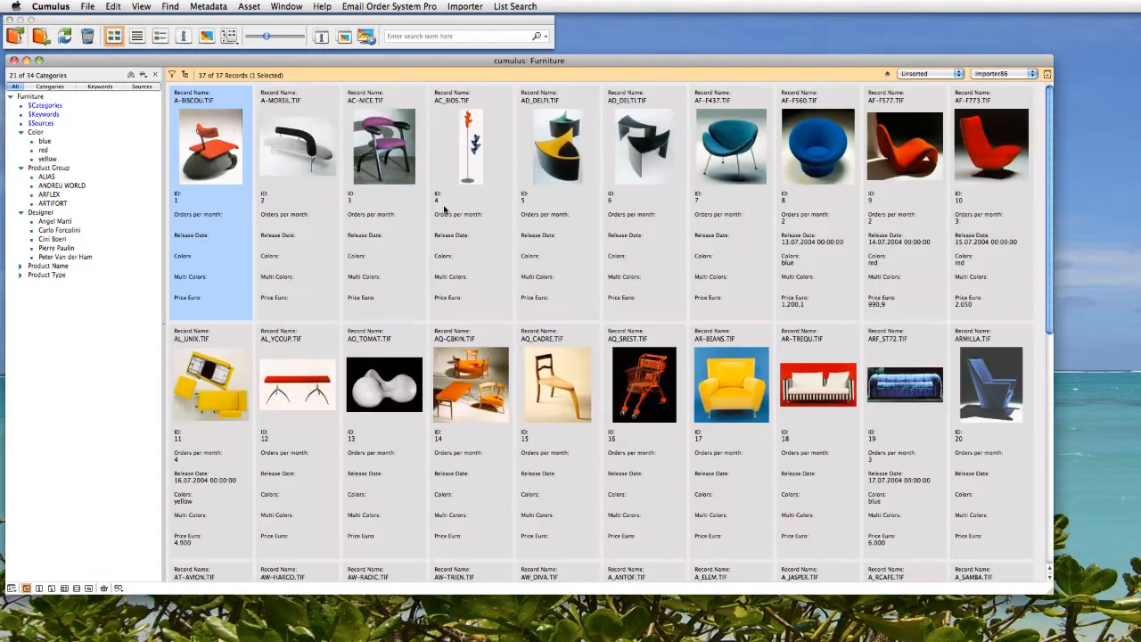
Open the Cumulus Importer preferences
left_click(464, 6)
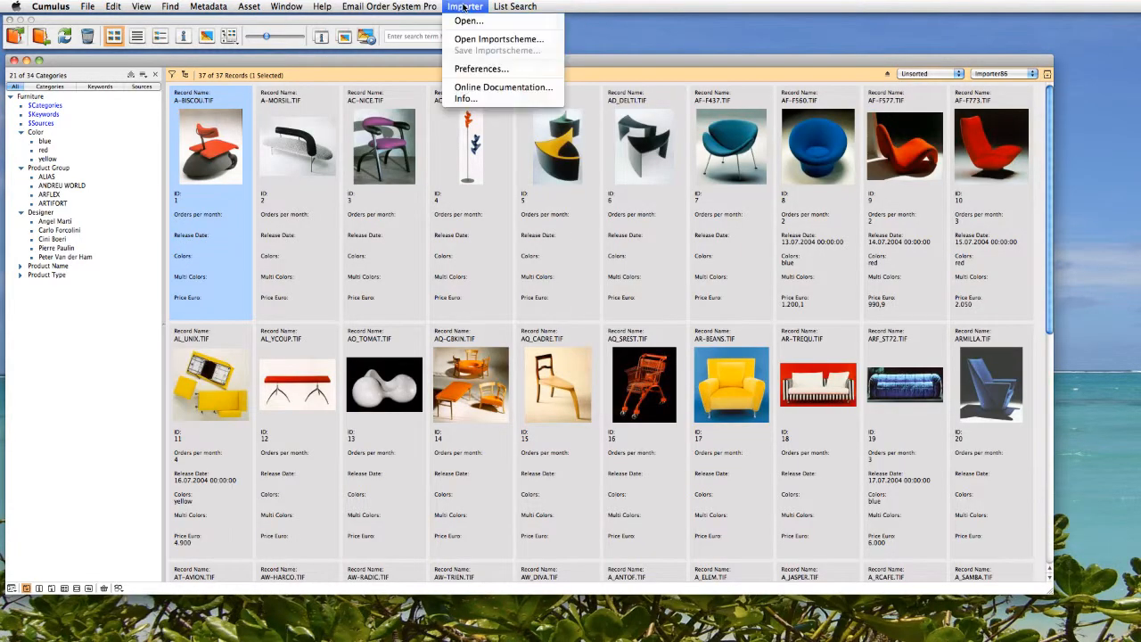
left_click(479, 70)
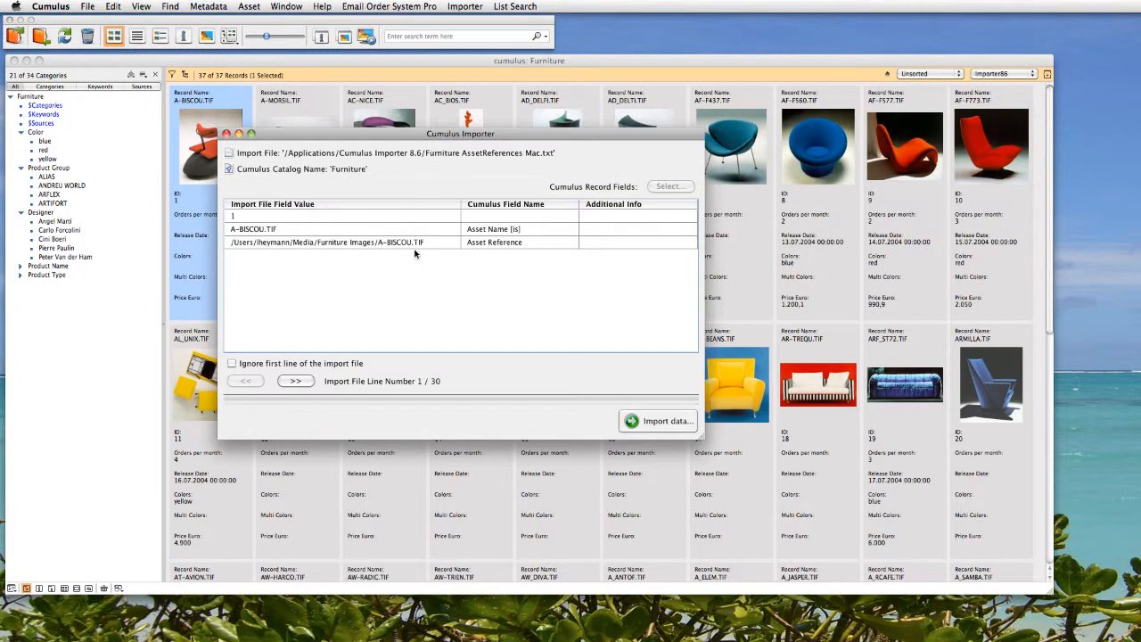
Select the Asset Reference row and step through the import file to line 7, examining the image path in each line
left_click(414, 244)
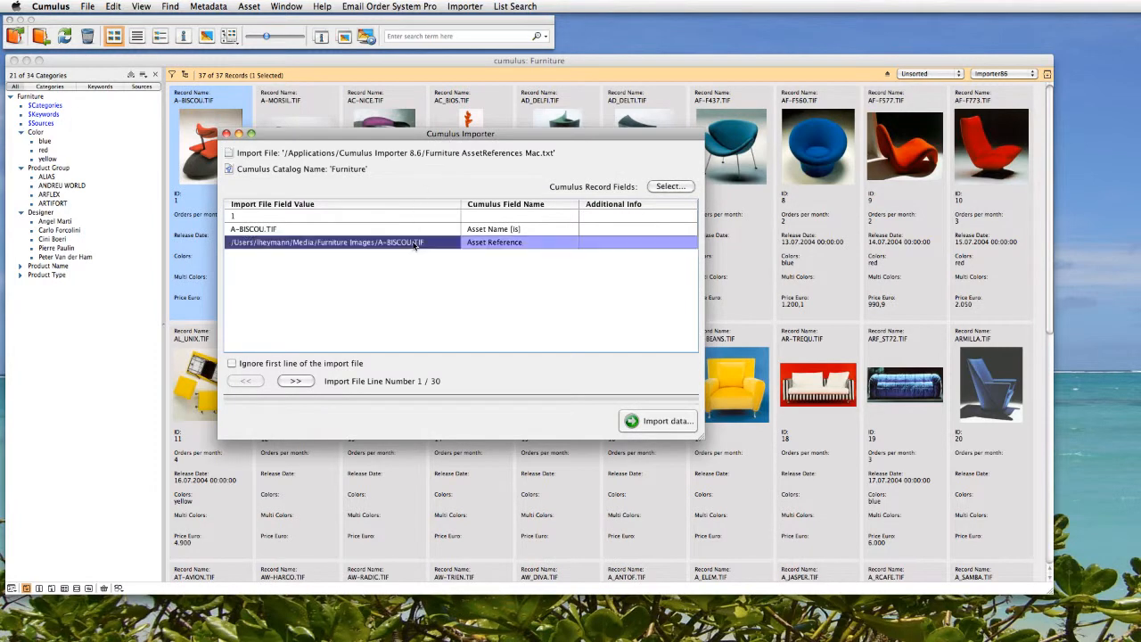
left_click(301, 381)
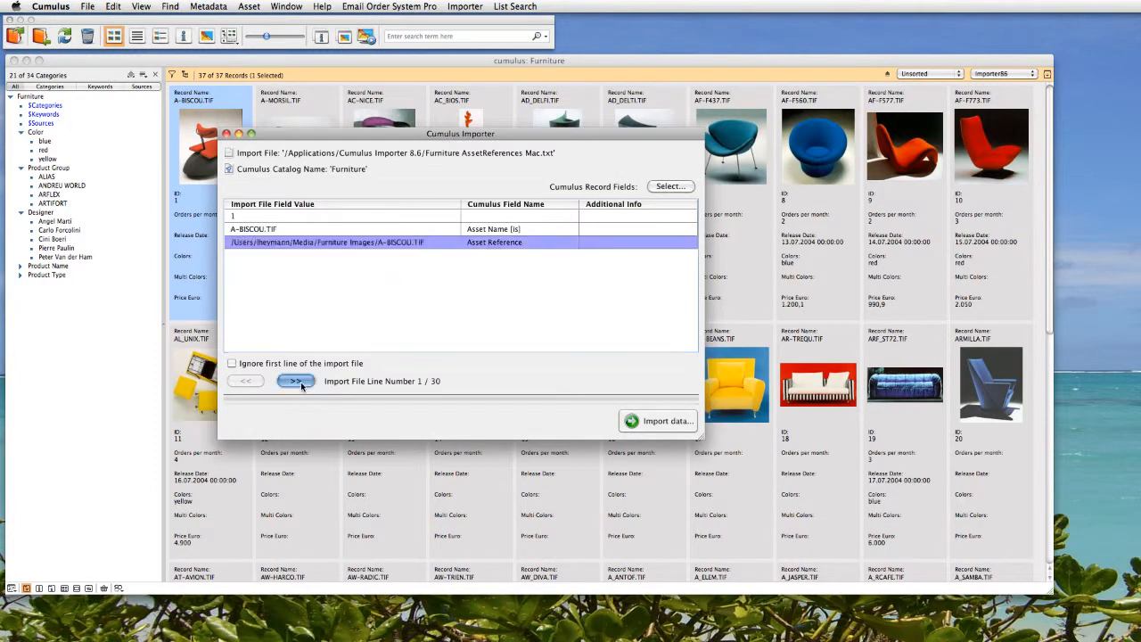
left_click(300, 381)
left_click(301, 381)
left_click(296, 382)
left_click(296, 382)
left_click(297, 381)
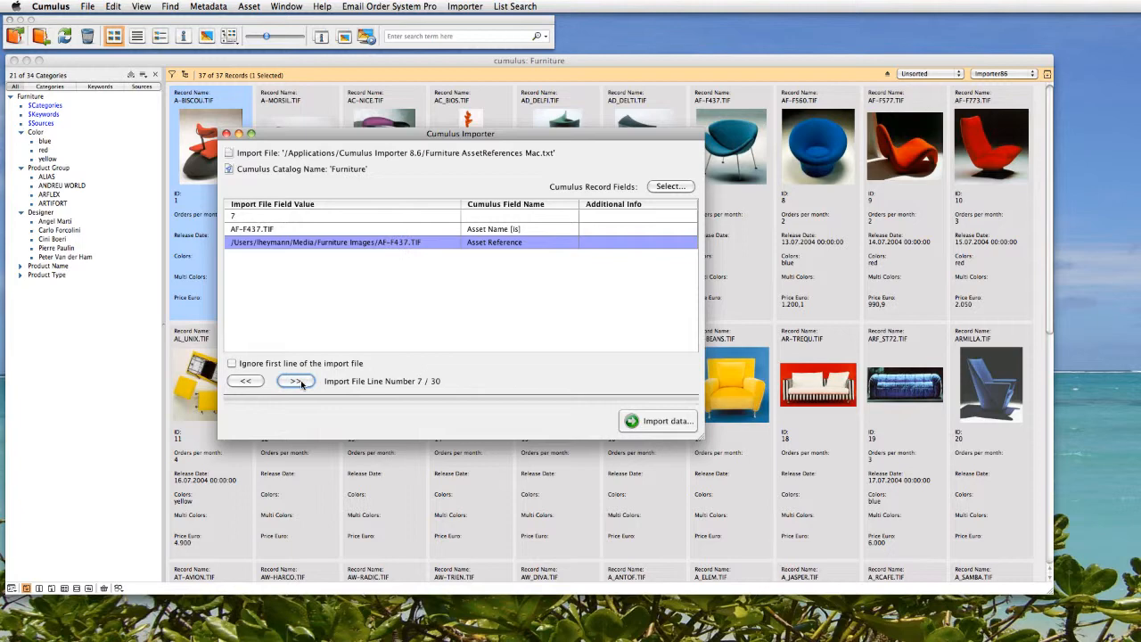
Import the "Furniture AssetReferences Mac.txt" data into the catalog, overwriting "Cumulus Importer Log.txt", and close the completion message
left_click(660, 421)
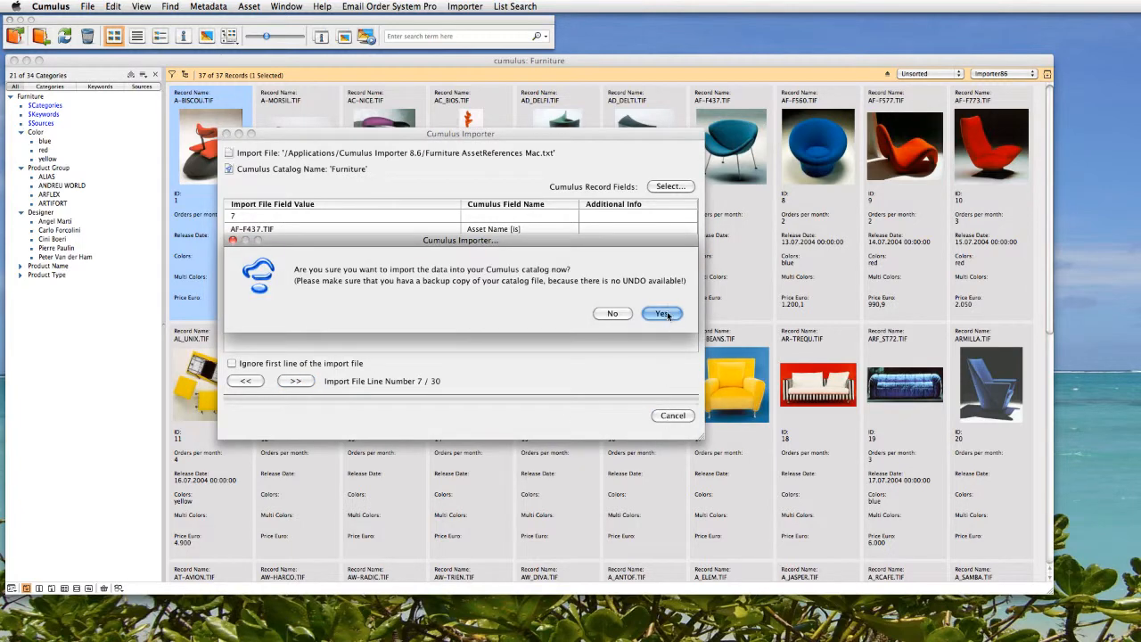
left_click(664, 314)
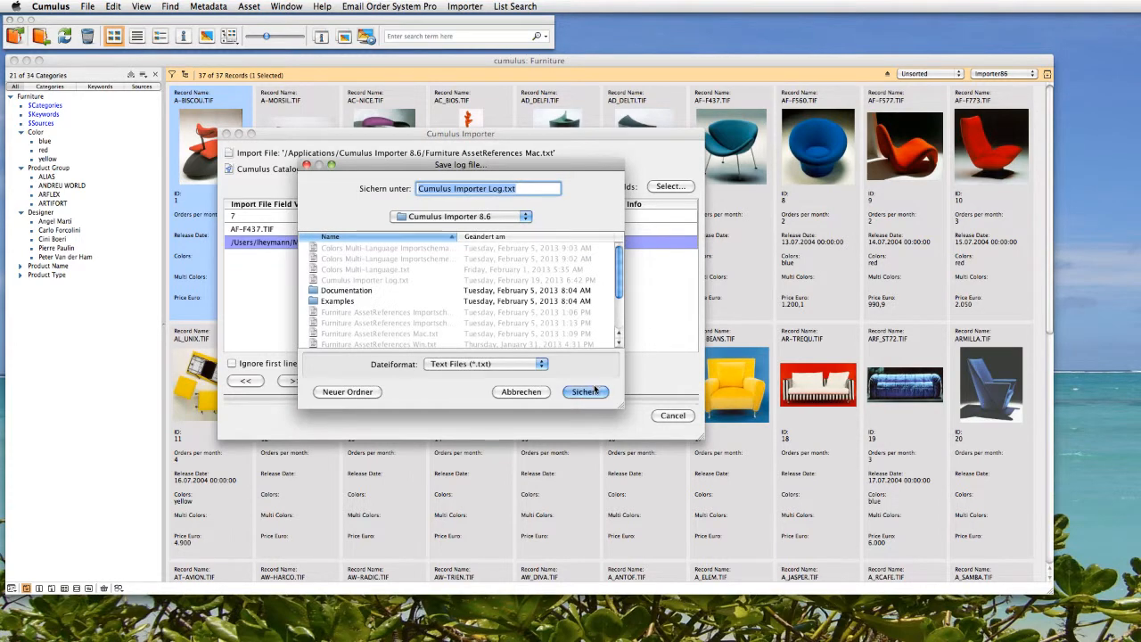
left_click(586, 391)
left_click(547, 313)
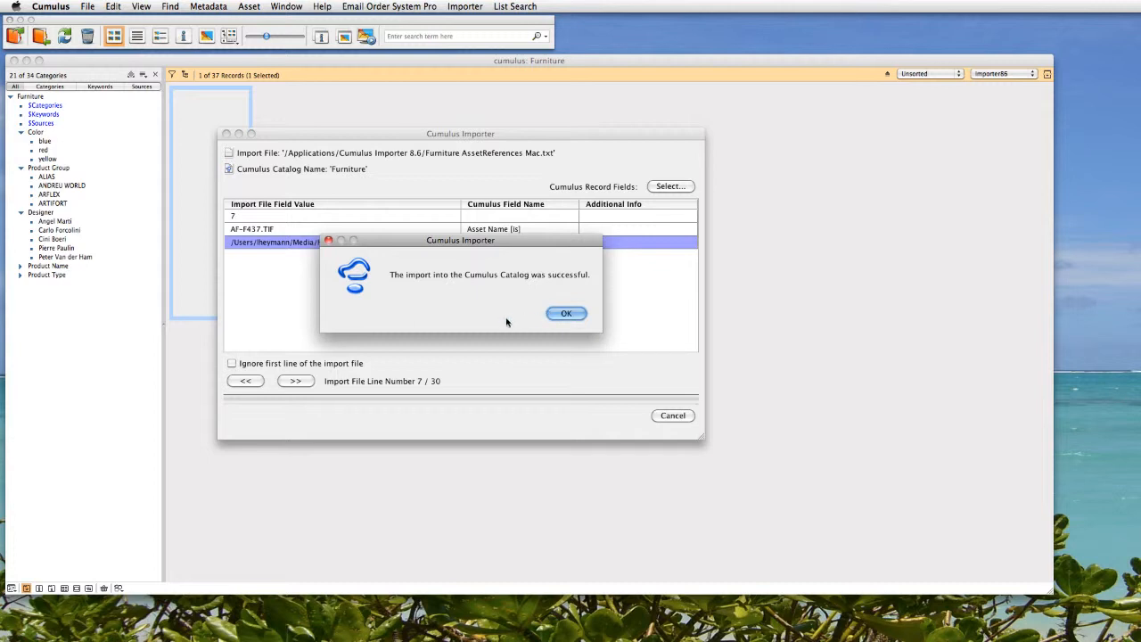
left_click(561, 314)
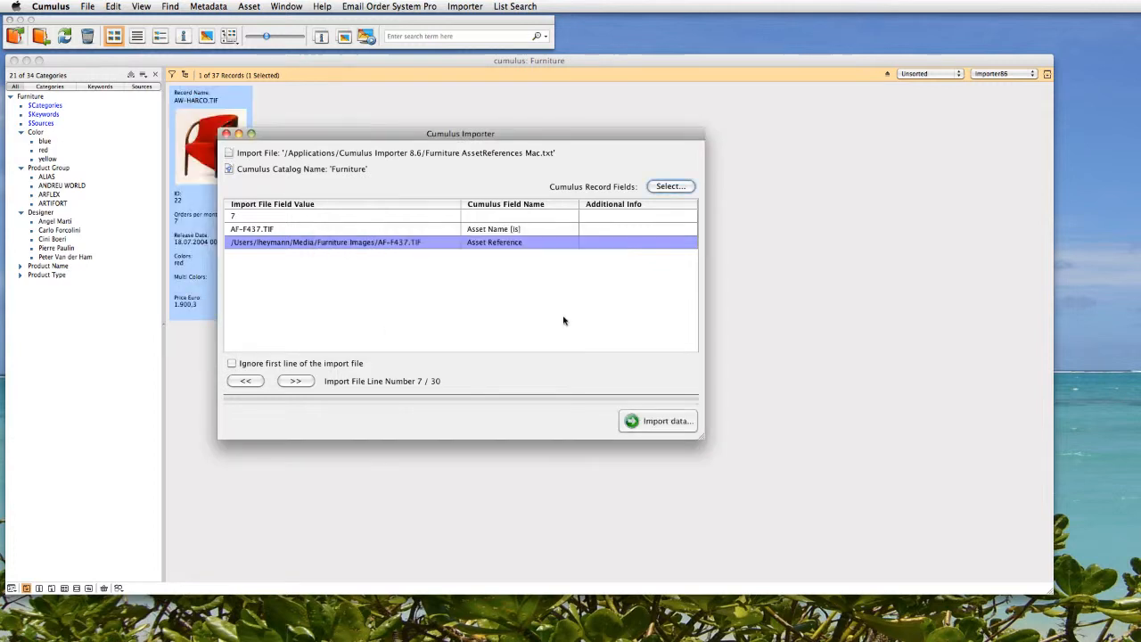